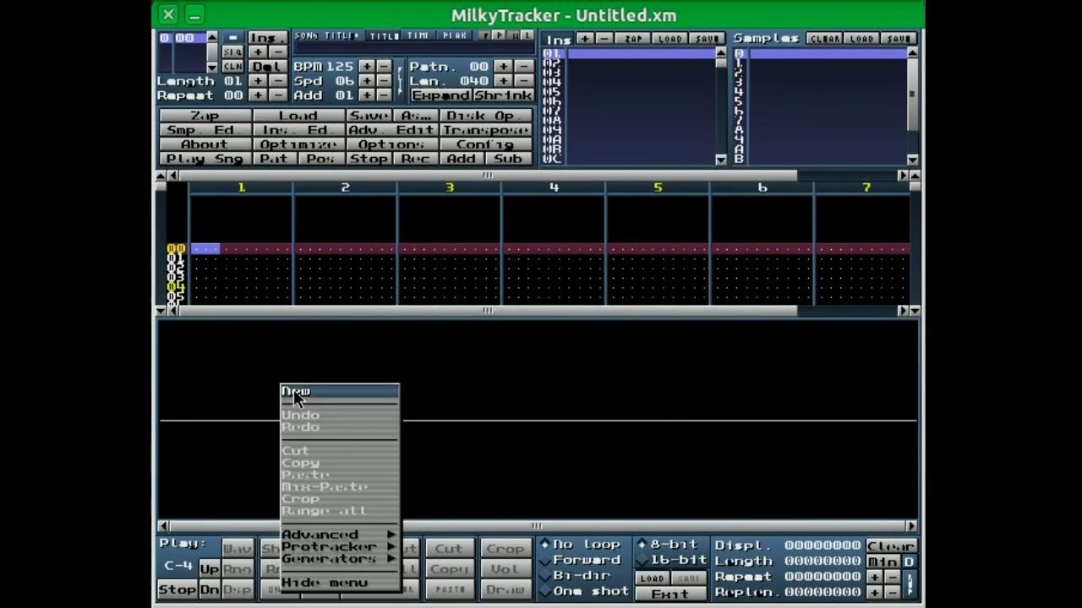
Create a new 64-sample sample and fill it with a sine wave.
{"action": "left_click", "coordinate": [293, 389]}
{"action": "left_click", "coordinate": [481, 359]}
{"action": "right_click", "coordinate": [400, 377]}
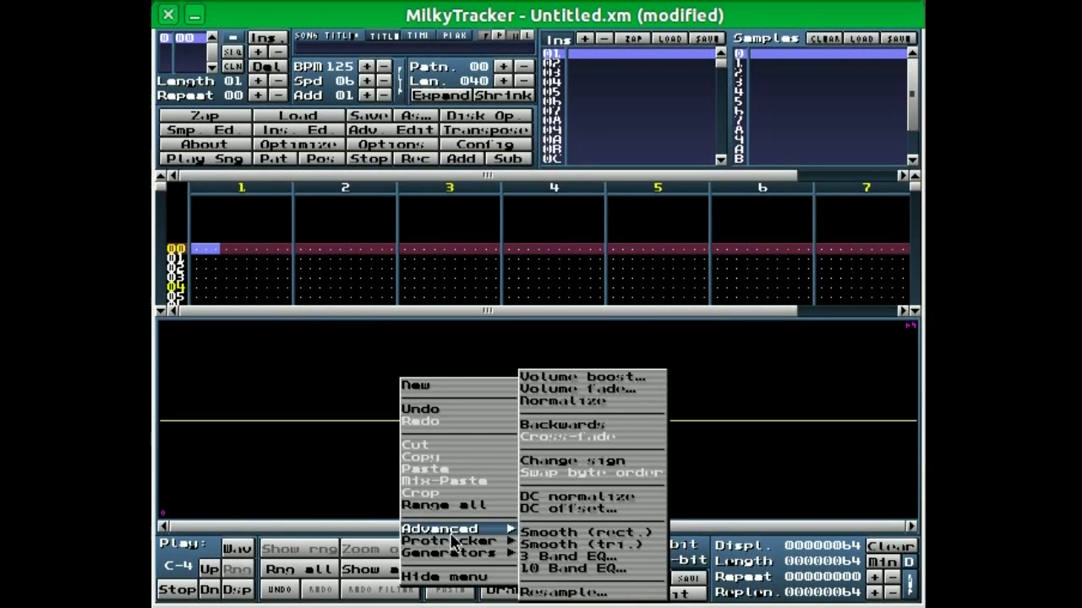
{"action": "mouse_move", "coordinate": [506, 558]}
{"action": "left_click", "coordinate": [541, 545]}
{"action": "left_click", "coordinate": [490, 382]}
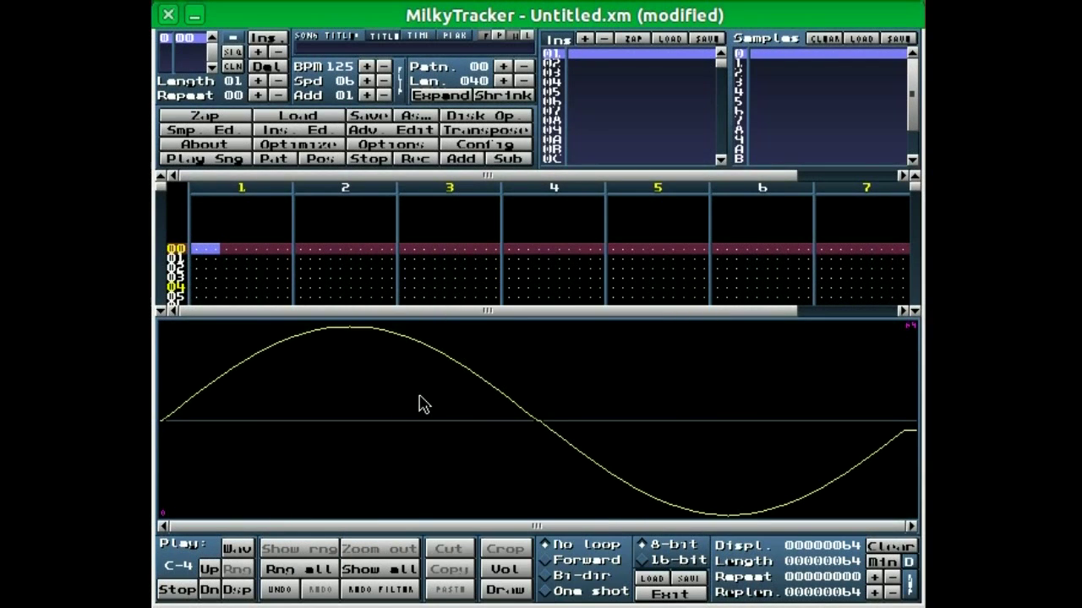
Replace the sine with a square wave.
{"action": "right_click", "coordinate": [363, 433]}
{"action": "mouse_move", "coordinate": [463, 568]}
{"action": "left_click", "coordinate": [512, 543]}
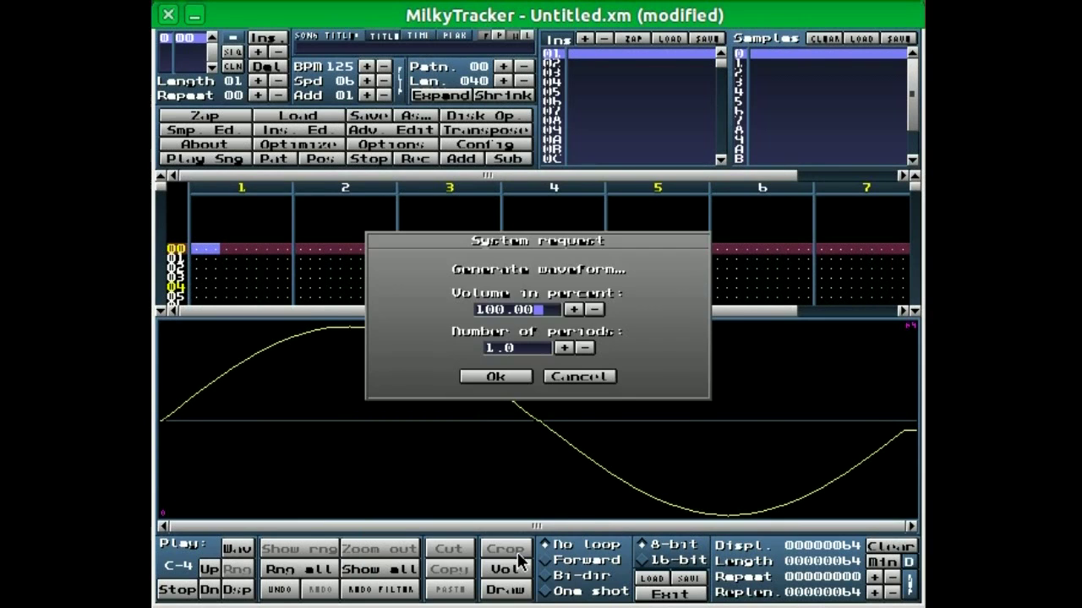
{"action": "left_click", "coordinate": [495, 376]}
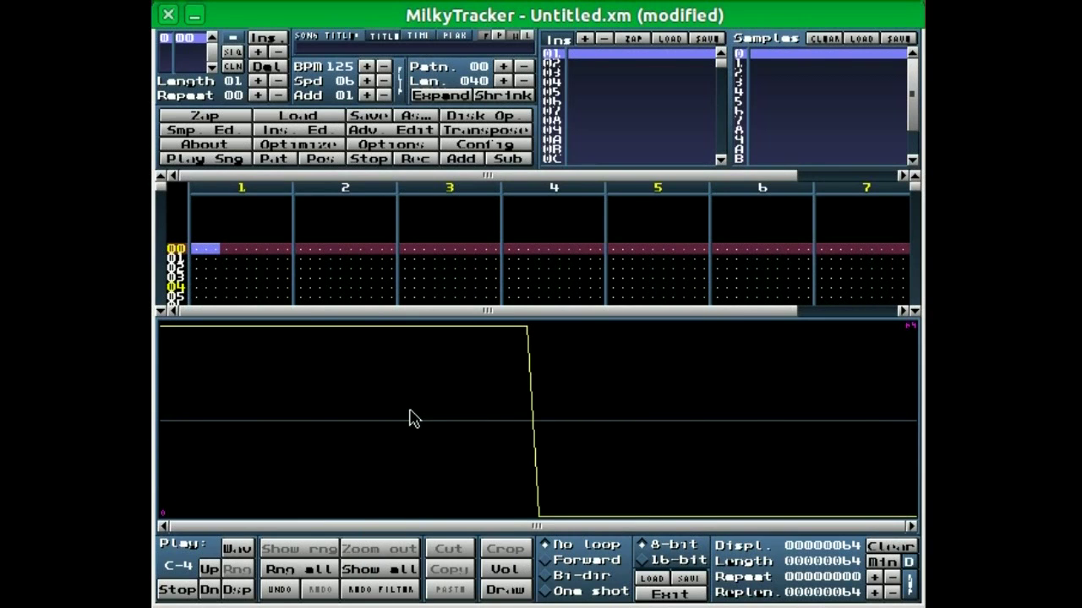
Generate a triangle wave in the sample, then choose another waveform generator.
{"action": "right_click", "coordinate": [411, 417]}
{"action": "mouse_move", "coordinate": [451, 568]}
{"action": "left_click", "coordinate": [544, 573]}
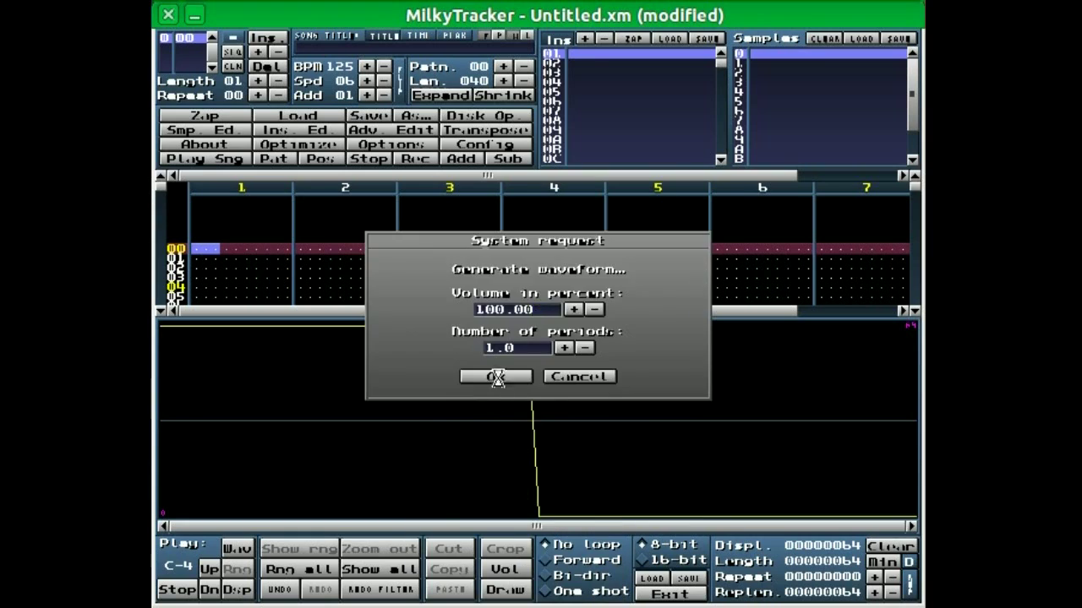
{"action": "left_click", "coordinate": [494, 372]}
{"action": "right_click", "coordinate": [433, 436]}
{"action": "mouse_move", "coordinate": [533, 574]}
{"action": "left_click", "coordinate": [583, 586]}
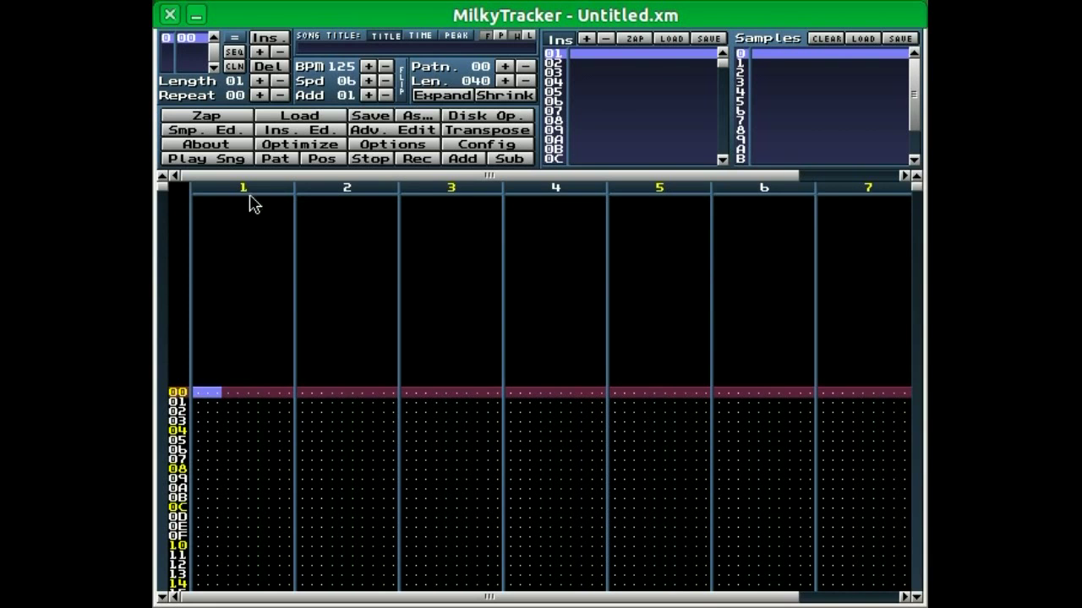
In the sample editor, start a new sample and change its size from 64 to 2000.
{"action": "left_click", "coordinate": [207, 131]}
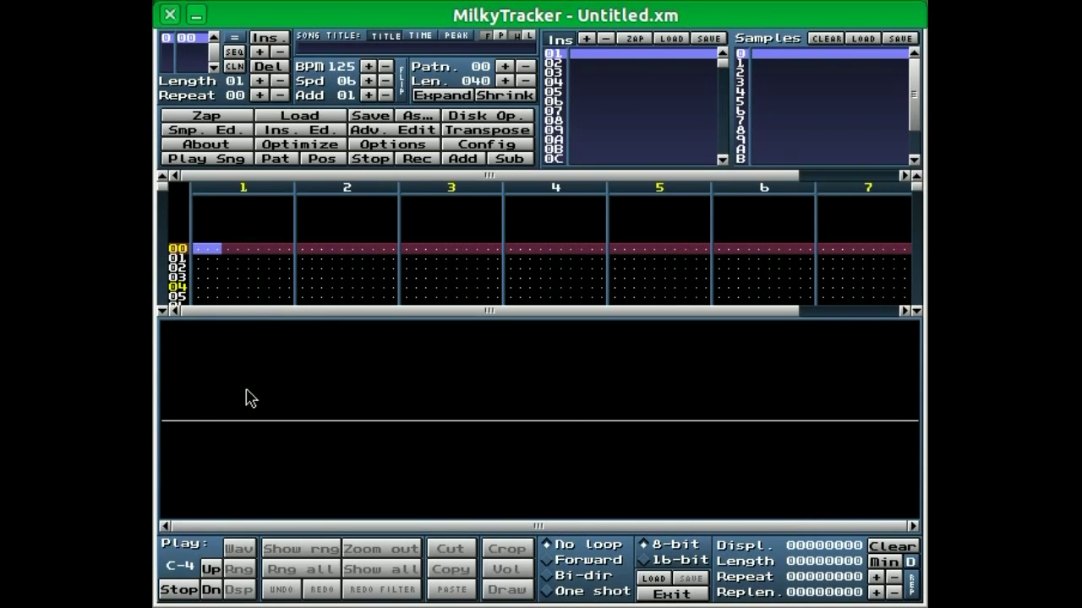
{"action": "right_click", "coordinate": [205, 426]}
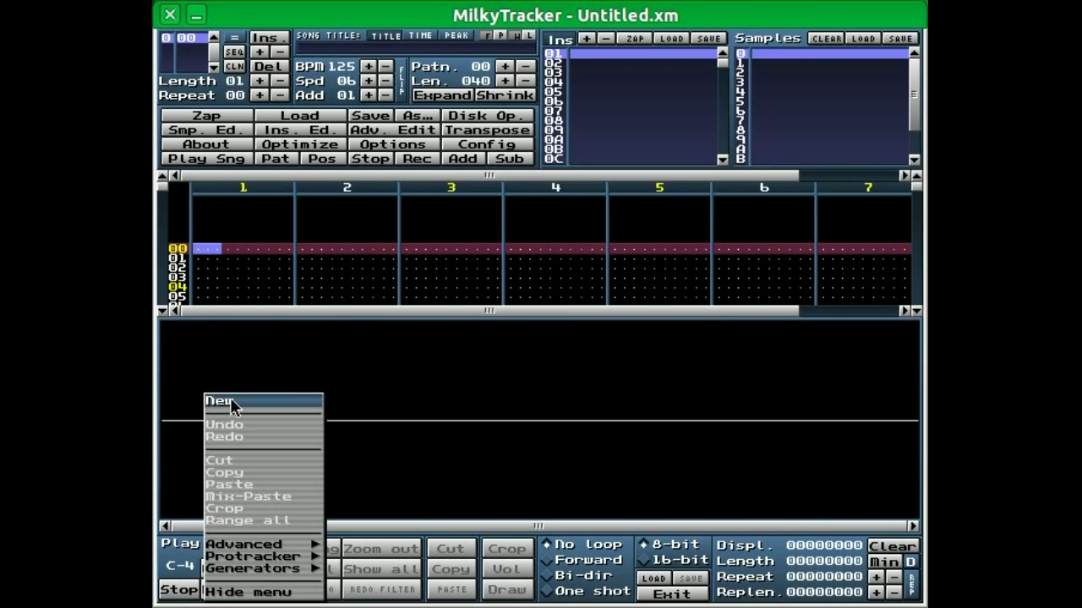
{"action": "left_click", "coordinate": [230, 397]}
{"action": "left_click", "coordinate": [539, 333]}
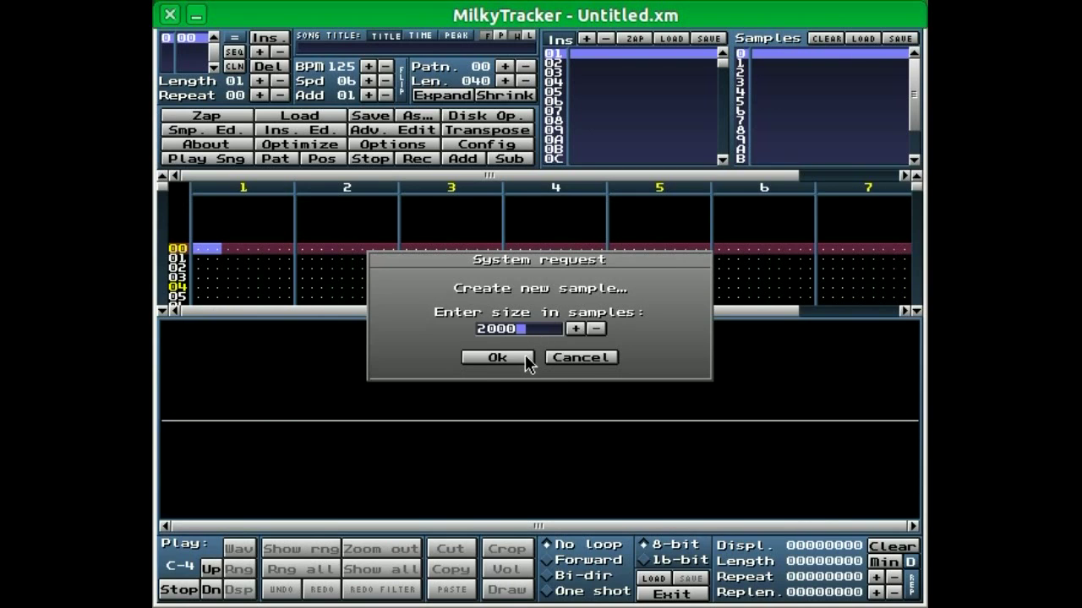
{"action": "key", "text": "BackSpace"}
{"action": "key", "text": "BackSpace"}
{"action": "key", "text": "BackSpace"}
{"action": "key", "text": "BackSpace"}
{"action": "type", "text": "64"}
{"action": "key", "text": "BackSpace"}
{"action": "key", "text": "BackSpace"}
{"action": "type", "text": "2000"}
Create the 2000-sample sample and fill its opening range with 8 square-wave periods at 100%.
{"action": "left_click", "coordinate": [497, 358]}
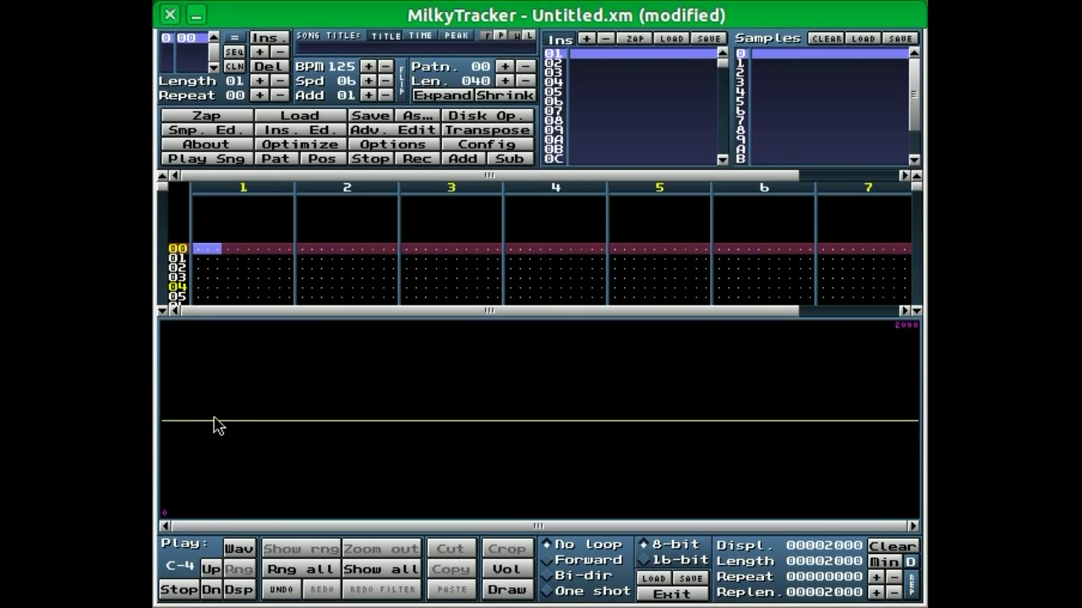
{"action": "left_click_drag", "start_coordinate": [188, 427], "coordinate": [459, 435]}
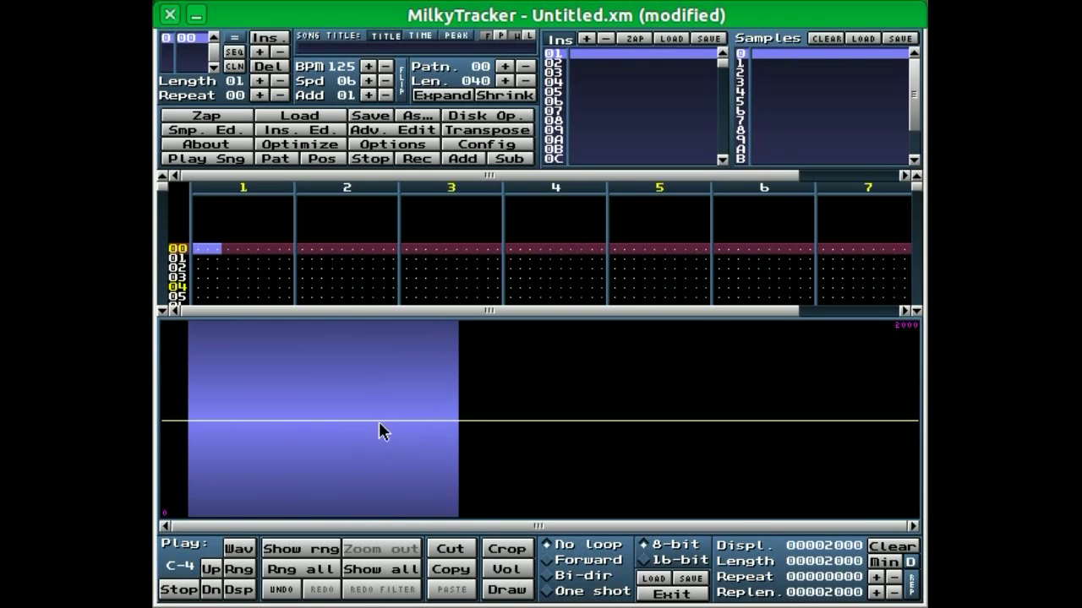
{"action": "right_click", "coordinate": [364, 416]}
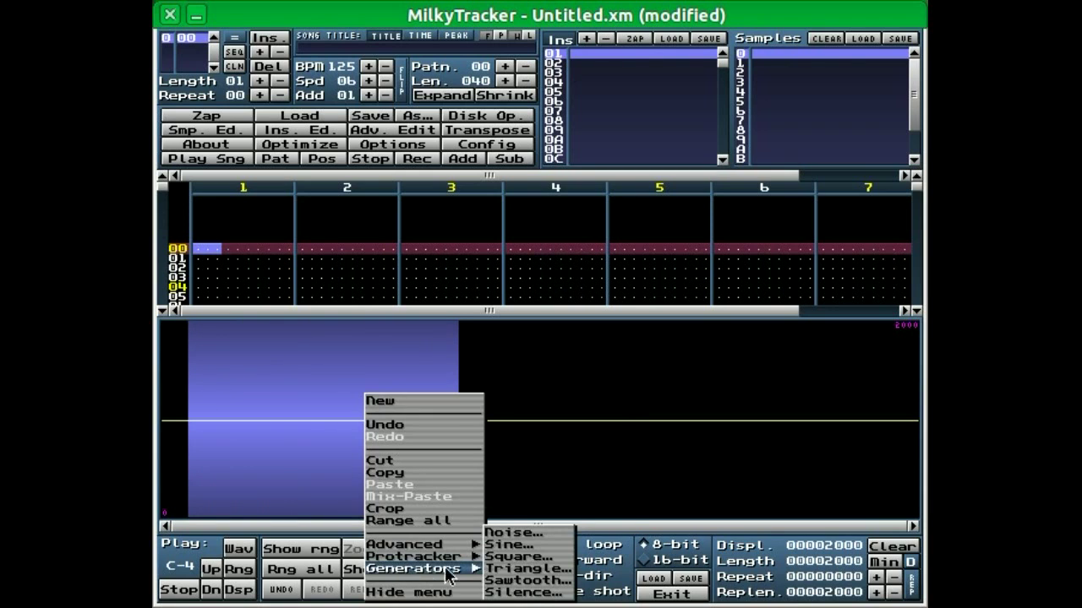
{"action": "mouse_move", "coordinate": [473, 541]}
{"action": "left_click", "coordinate": [428, 308]}
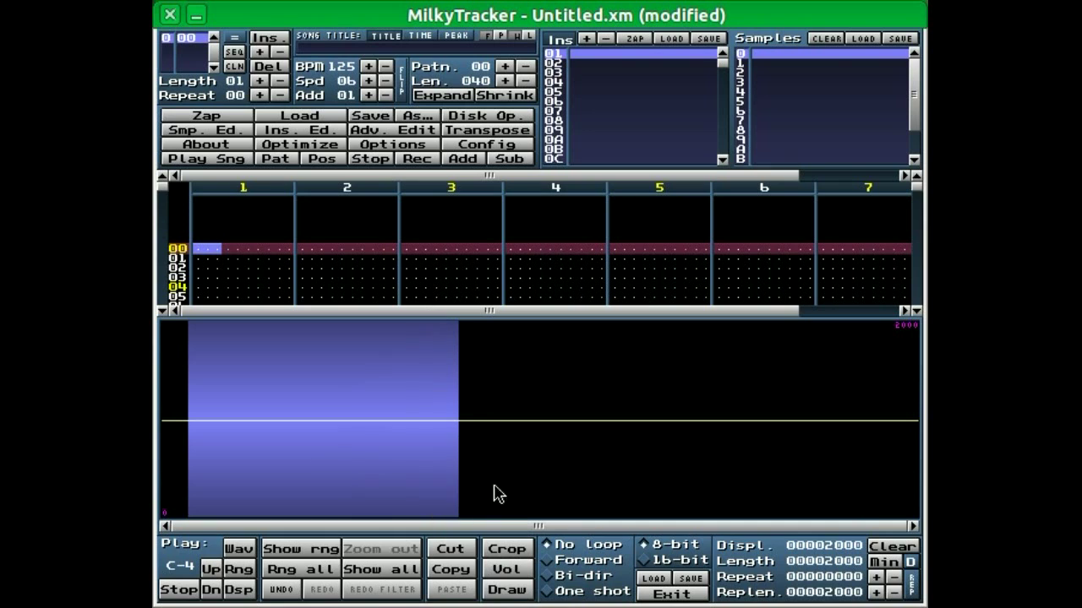
{"action": "left_click", "coordinate": [511, 589]}
{"action": "left_click", "coordinate": [511, 590]}
{"action": "right_click", "coordinate": [268, 395]}
{"action": "mouse_move", "coordinate": [311, 568]}
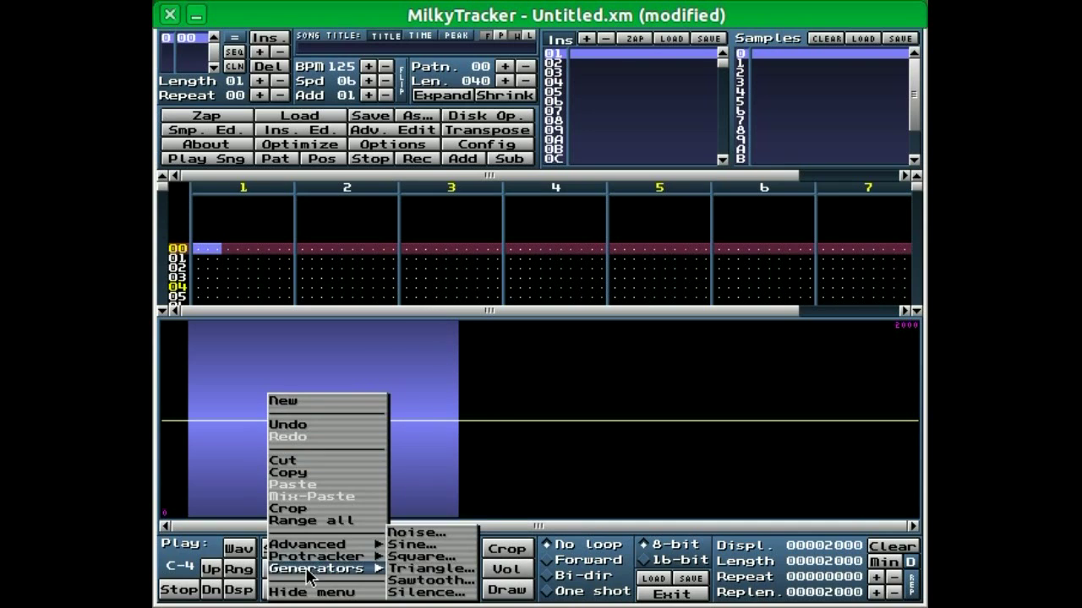
{"action": "left_click", "coordinate": [434, 561]}
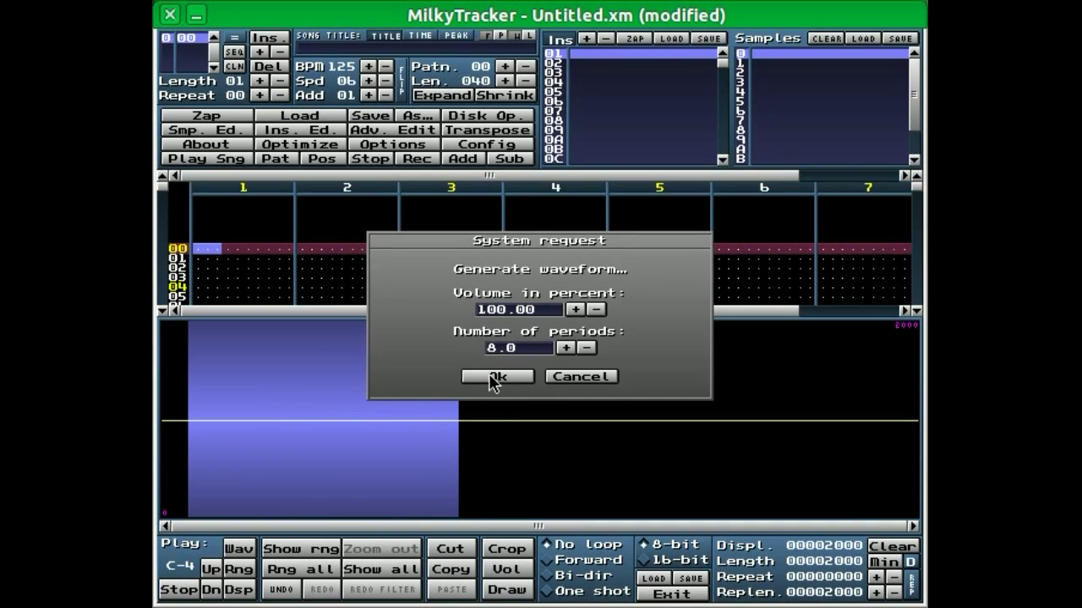
{"action": "left_click", "coordinate": [496, 377]}
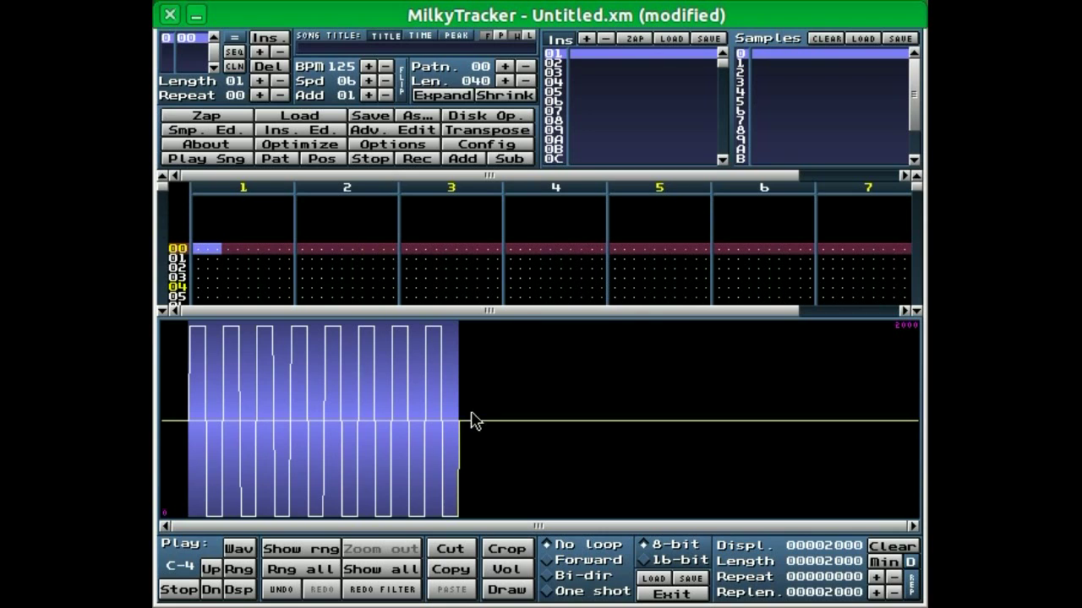
Fill the empty remainder after the square wave with white noise.
{"action": "left_click_drag", "start_coordinate": [471, 431], "coordinate": [919, 429]}
{"action": "right_click", "coordinate": [773, 409]}
{"action": "mouse_move", "coordinate": [802, 568]}
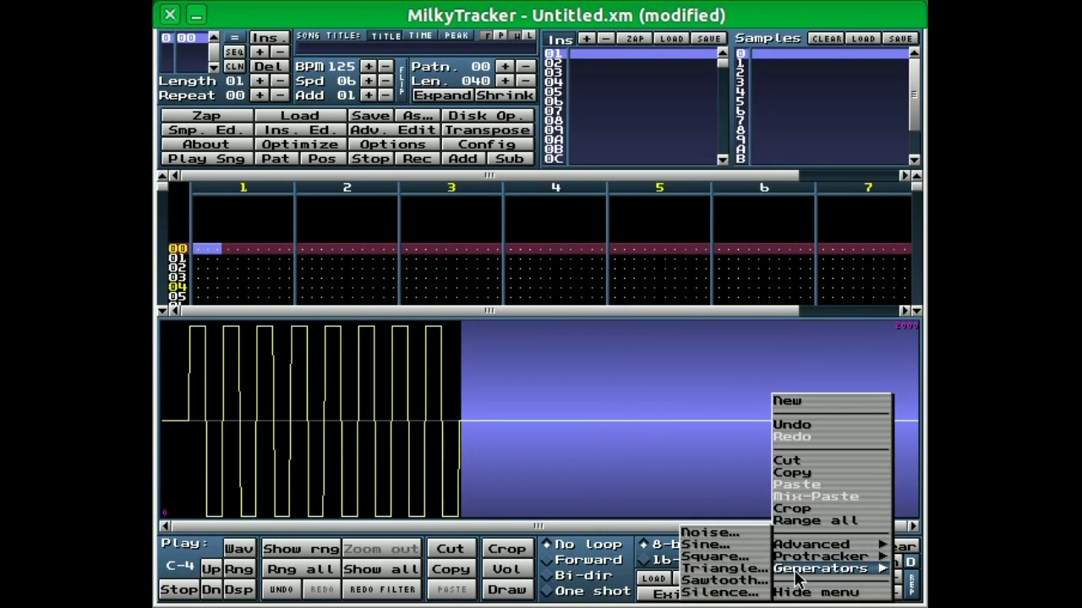
{"action": "left_click", "coordinate": [726, 535]}
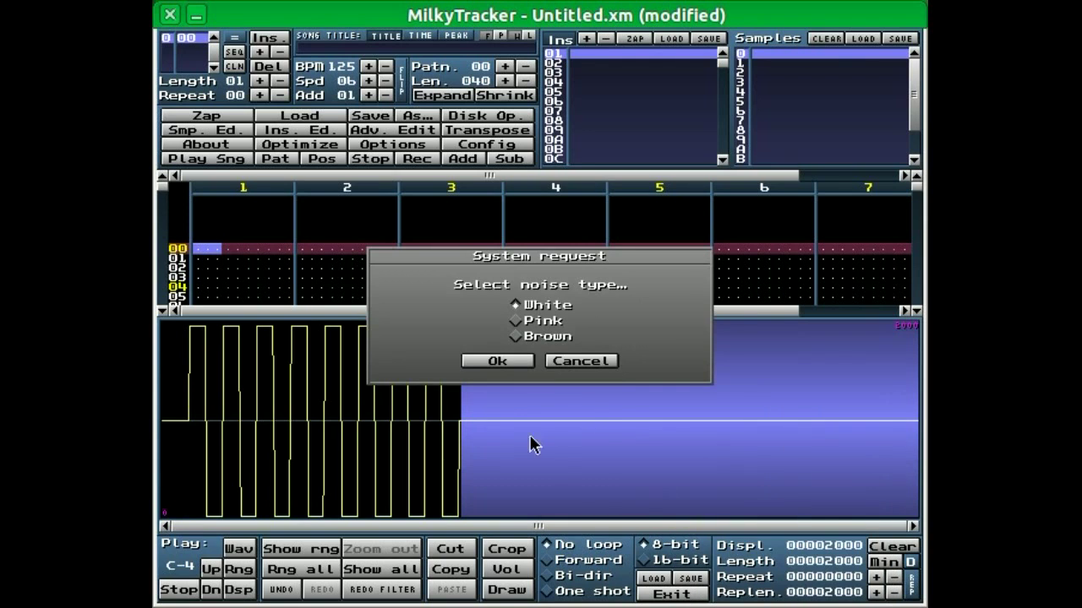
{"action": "left_click", "coordinate": [494, 362]}
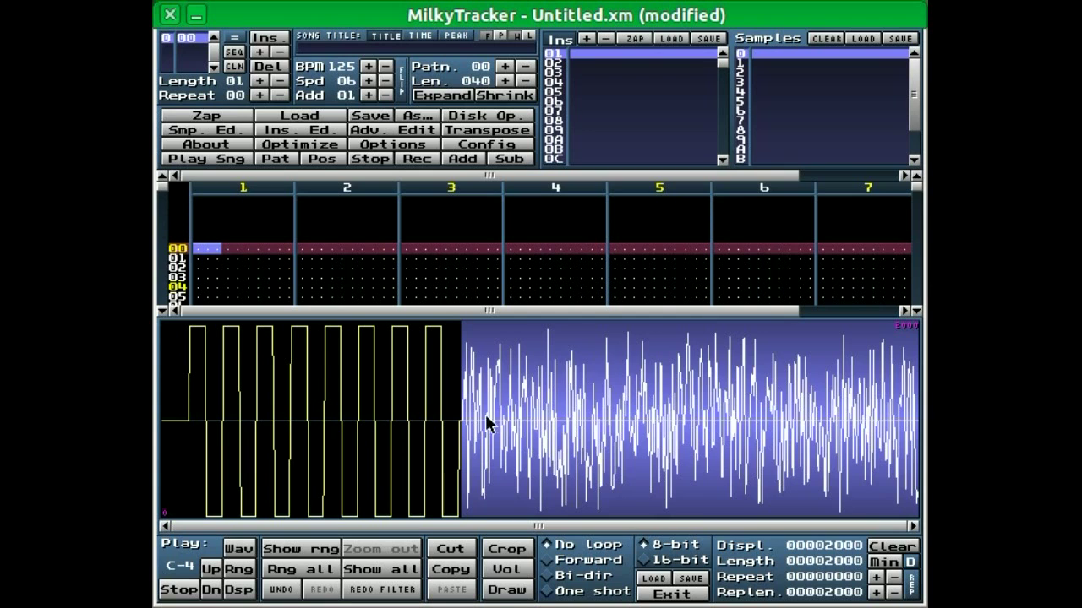
Fade the noise region from 100% to 0% volume.
{"action": "left_click_drag", "start_coordinate": [485, 414], "coordinate": [919, 415]}
{"action": "right_click", "coordinate": [716, 420]}
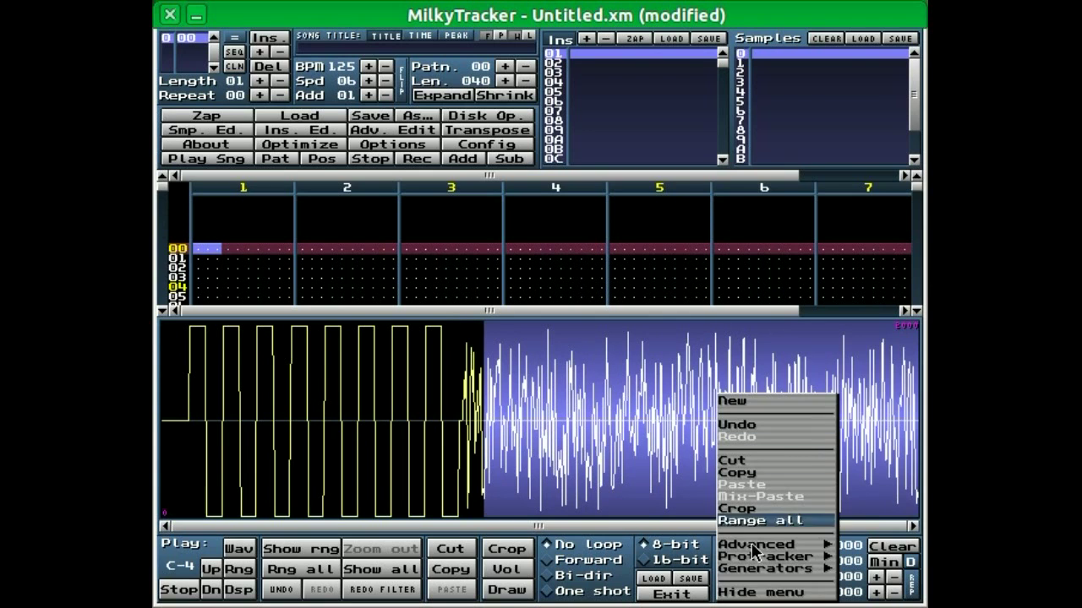
{"action": "mouse_move", "coordinate": [743, 545]}
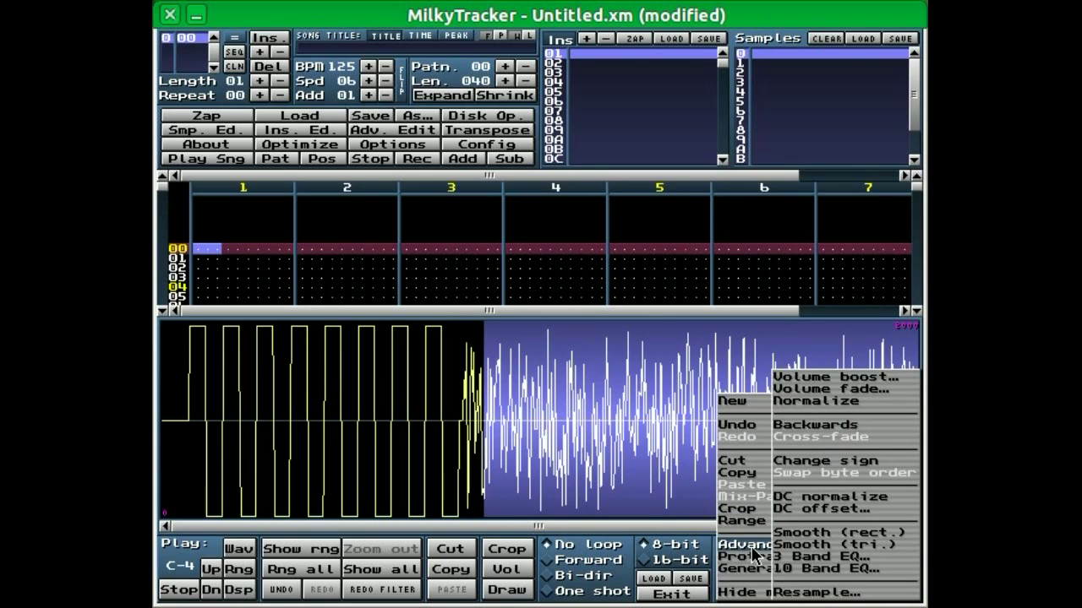
{"action": "left_click", "coordinate": [793, 390]}
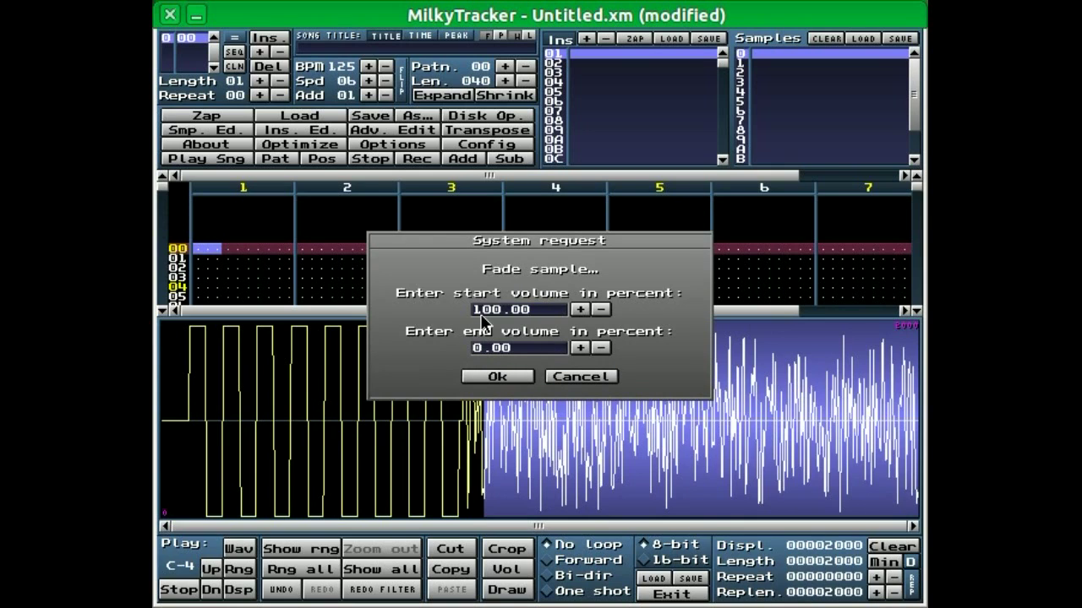
{"action": "left_click", "coordinate": [489, 382]}
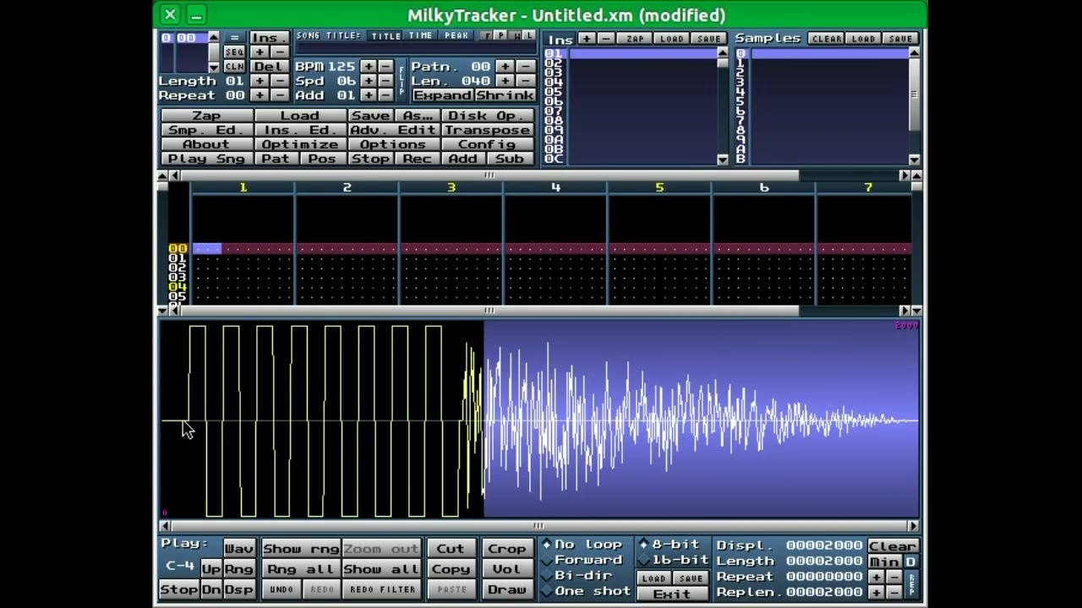
Fill a tiny range at the sample's very start with white noise, then deselect.
{"action": "left_click_drag", "start_coordinate": [187, 428], "coordinate": [160, 422]}
{"action": "right_click", "coordinate": [177, 423]}
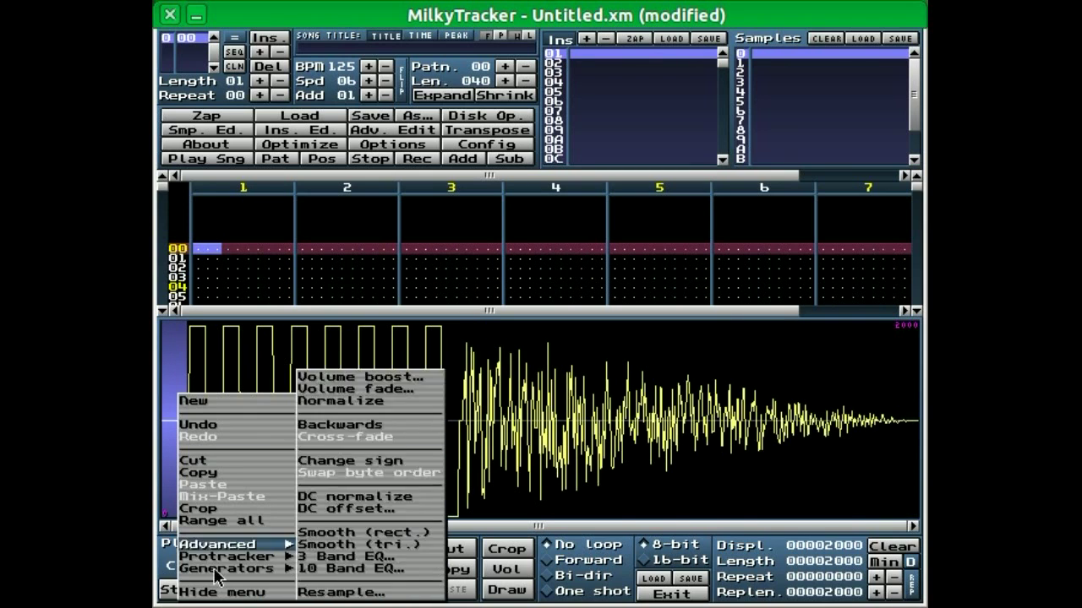
{"action": "mouse_move", "coordinate": [226, 582]}
{"action": "left_click", "coordinate": [325, 532]}
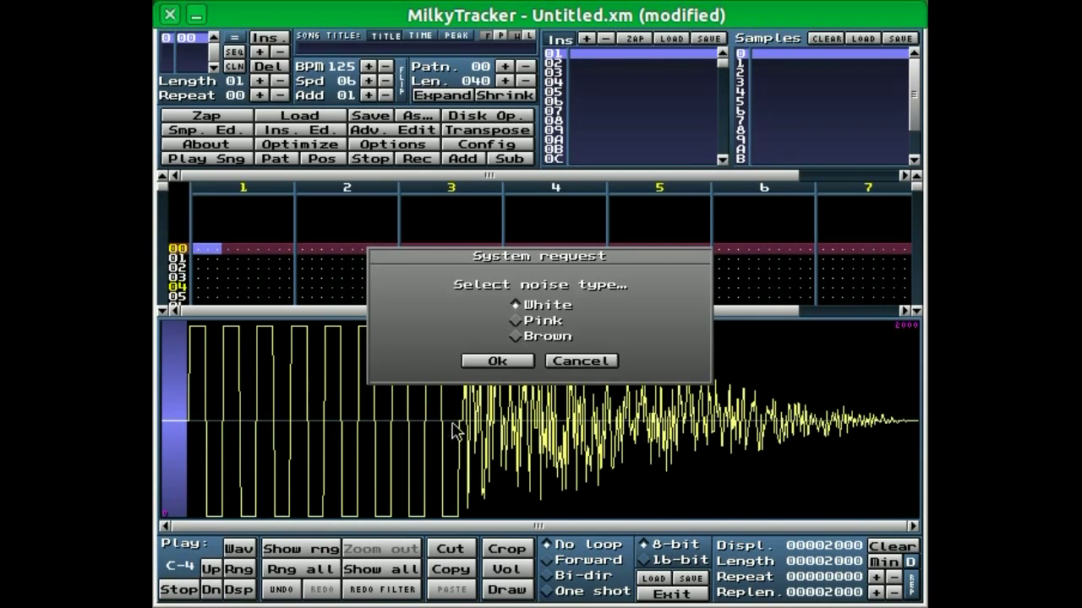
{"action": "left_click", "coordinate": [478, 362]}
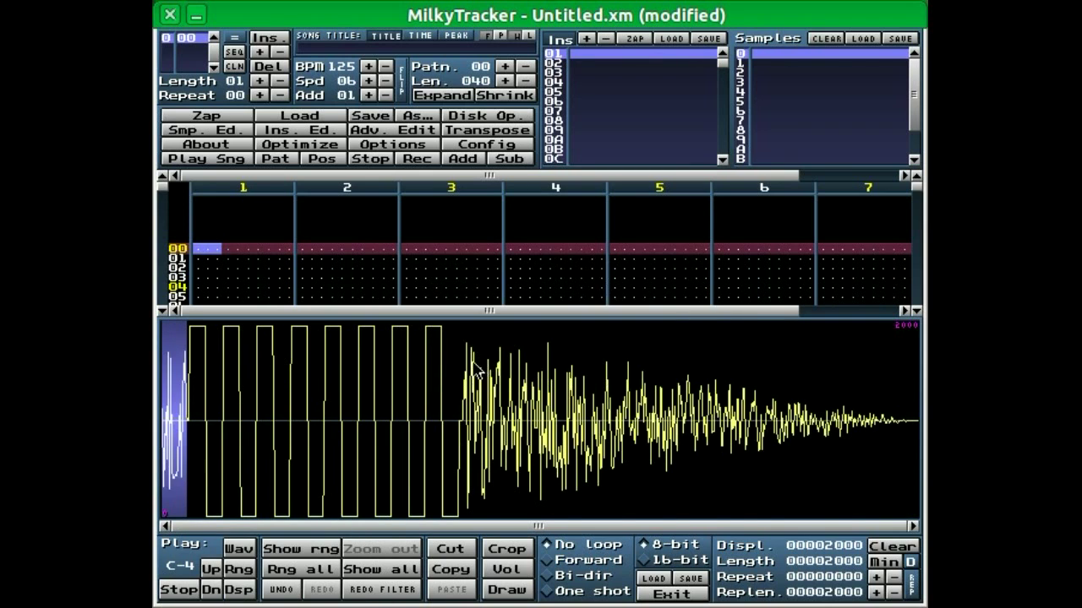
{"action": "left_click", "coordinate": [393, 429]}
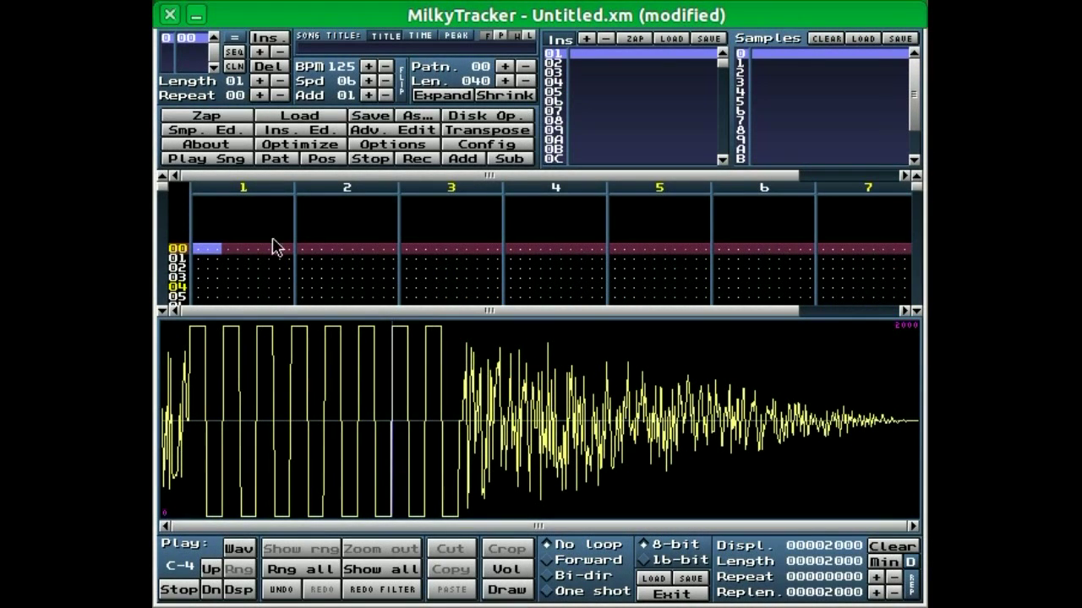
Switch to instrument 02, create an empty 2000-sample sample, and select a short start range.
{"action": "left_click", "coordinate": [589, 64]}
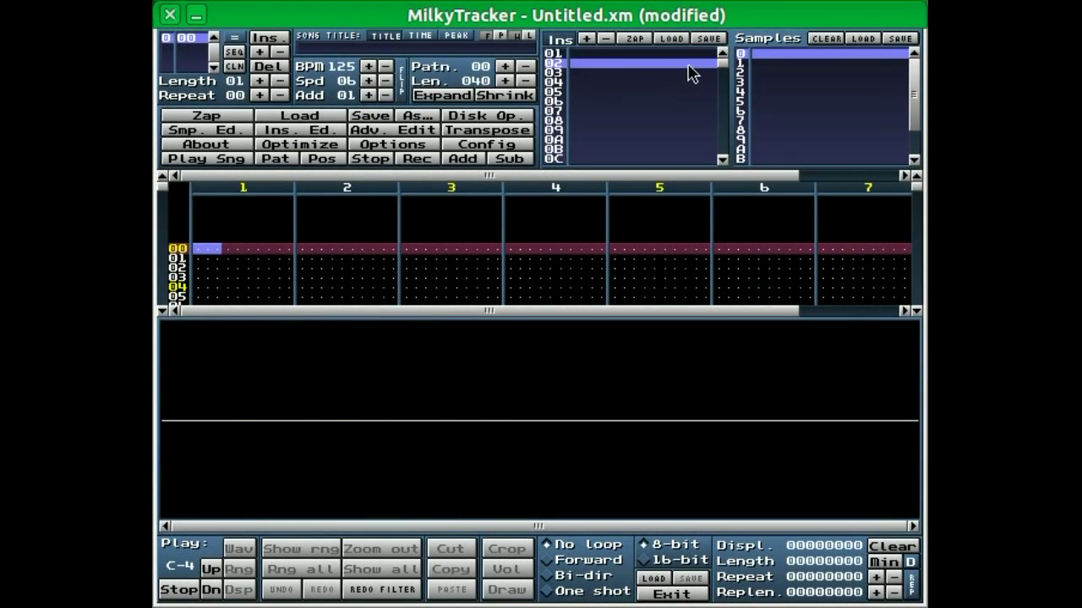
{"action": "right_click", "coordinate": [377, 420]}
{"action": "left_click", "coordinate": [406, 404]}
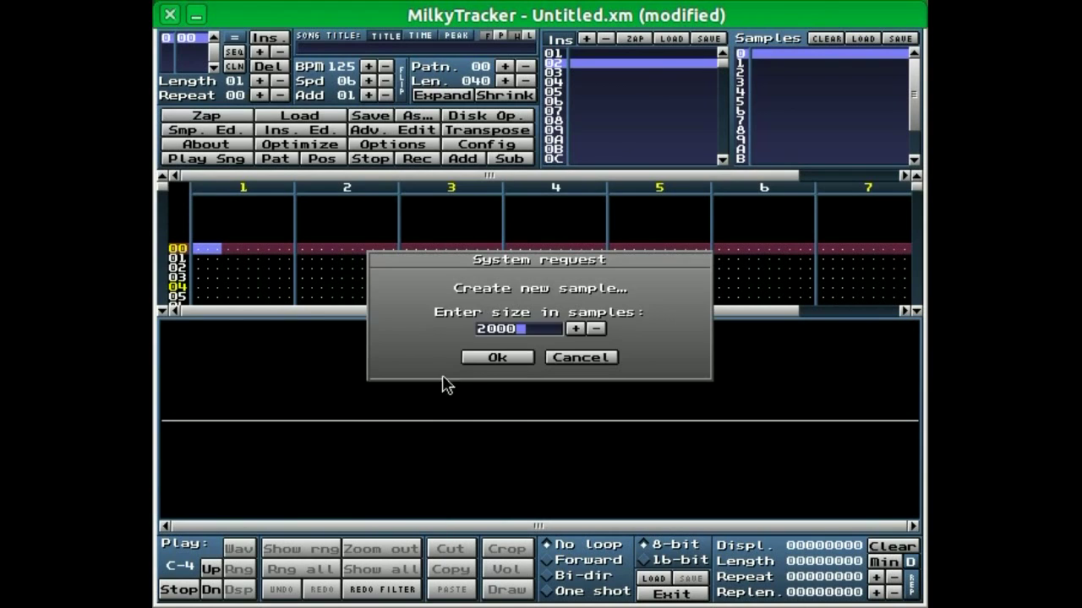
{"action": "left_click", "coordinate": [478, 360]}
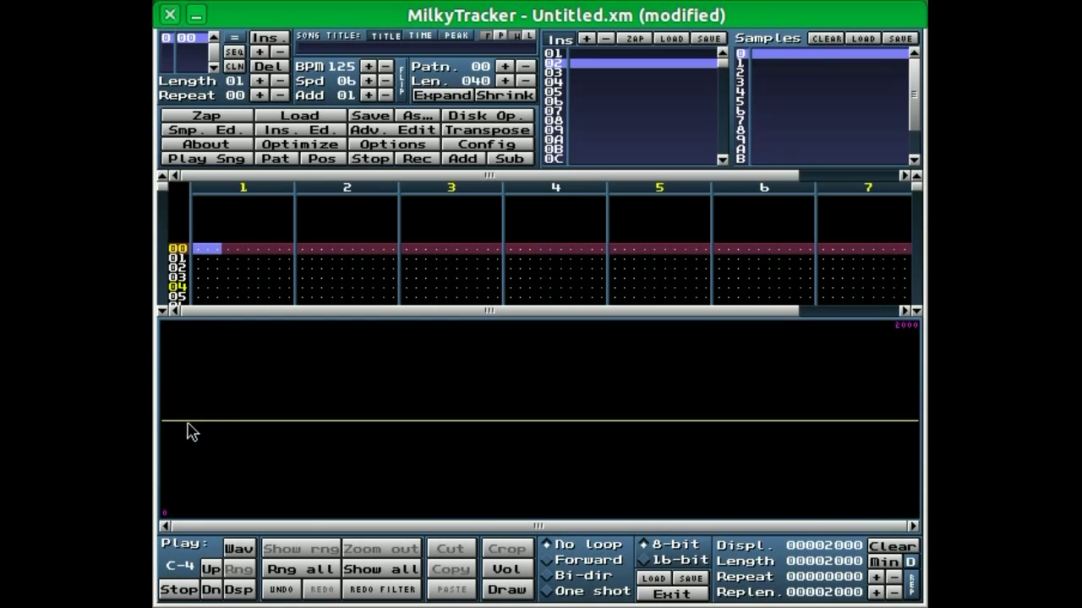
{"action": "left_click_drag", "start_coordinate": [192, 431], "coordinate": [174, 429]}
{"action": "right_click", "coordinate": [192, 423]}
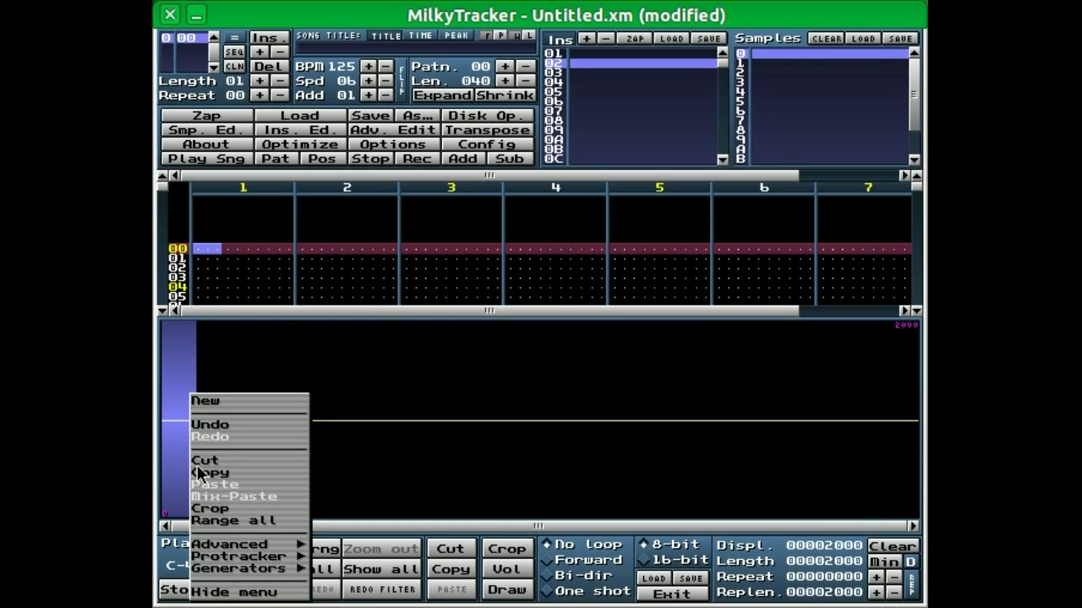
{"action": "mouse_move", "coordinate": [216, 574]}
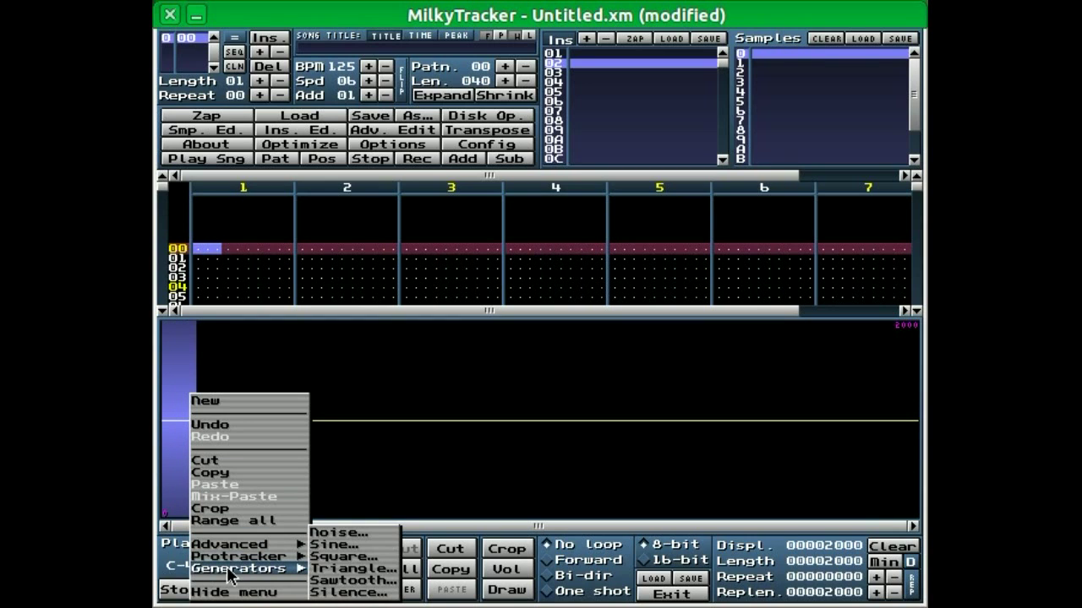
Fill the selected start range of instrument 02's sample with white noise.
{"action": "left_click", "coordinate": [193, 321]}
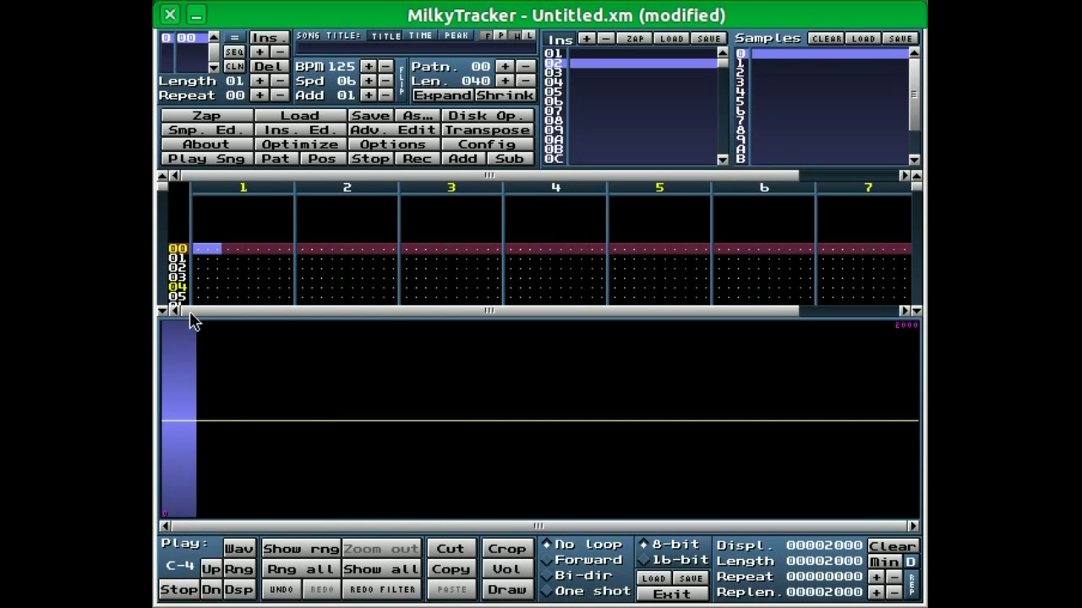
{"action": "right_click", "coordinate": [169, 424]}
{"action": "mouse_move", "coordinate": [218, 569]}
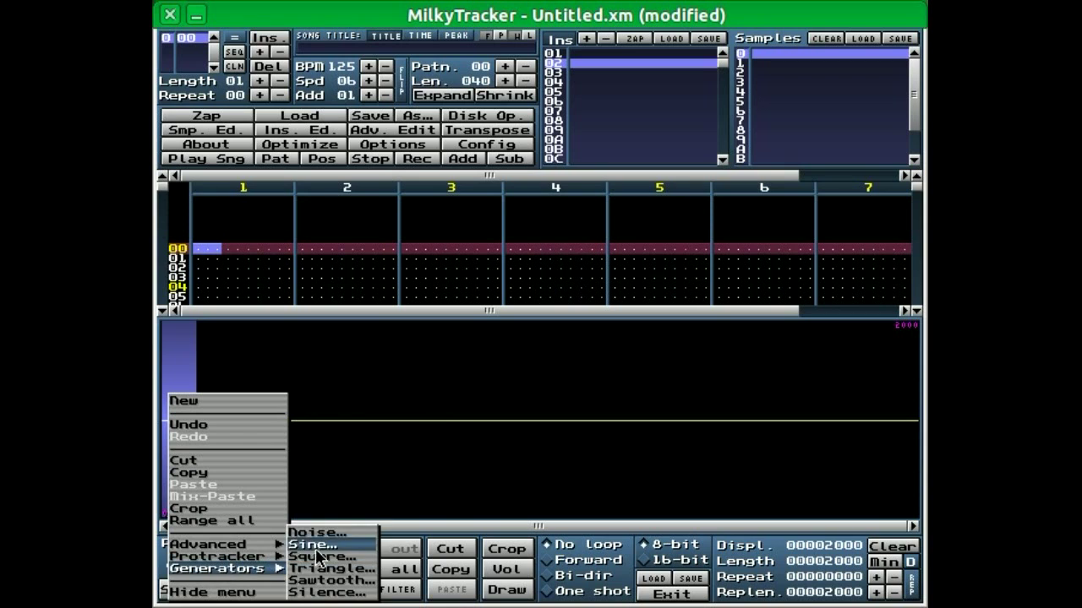
{"action": "left_click", "coordinate": [318, 533]}
{"action": "left_click", "coordinate": [498, 363]}
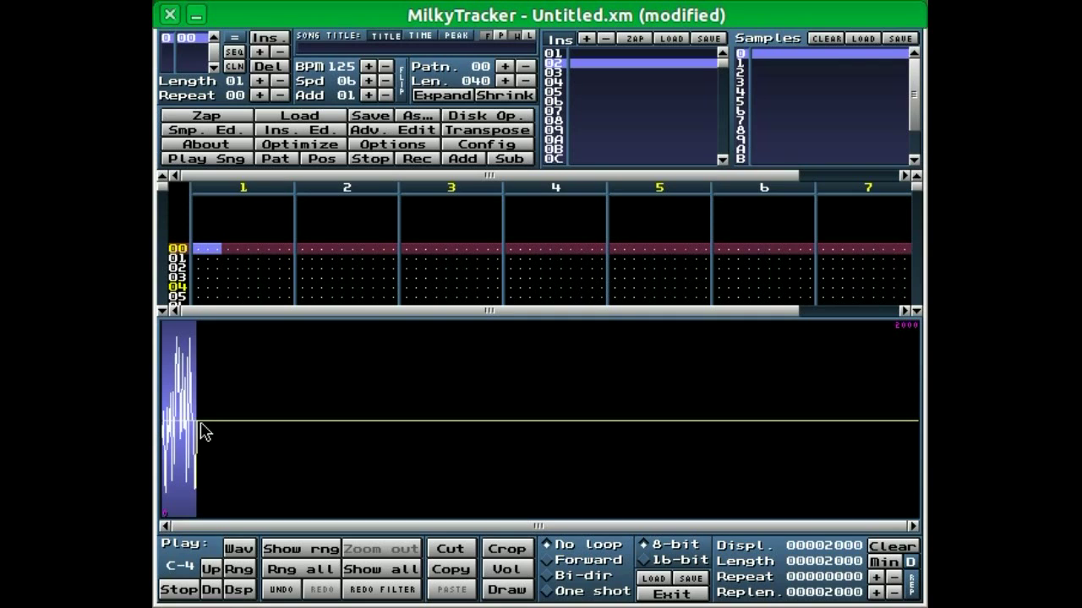
Add two one-period sines after the noise burst, the second spanning a longer range.
{"action": "left_click_drag", "start_coordinate": [200, 433], "coordinate": [253, 432]}
{"action": "right_click", "coordinate": [234, 424]}
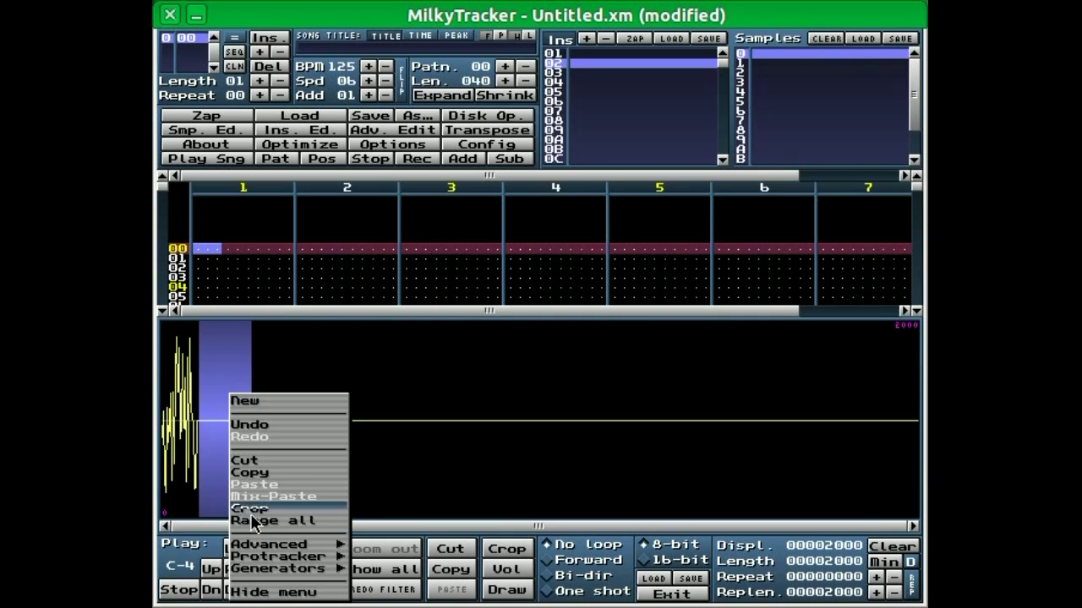
{"action": "mouse_move", "coordinate": [279, 568]}
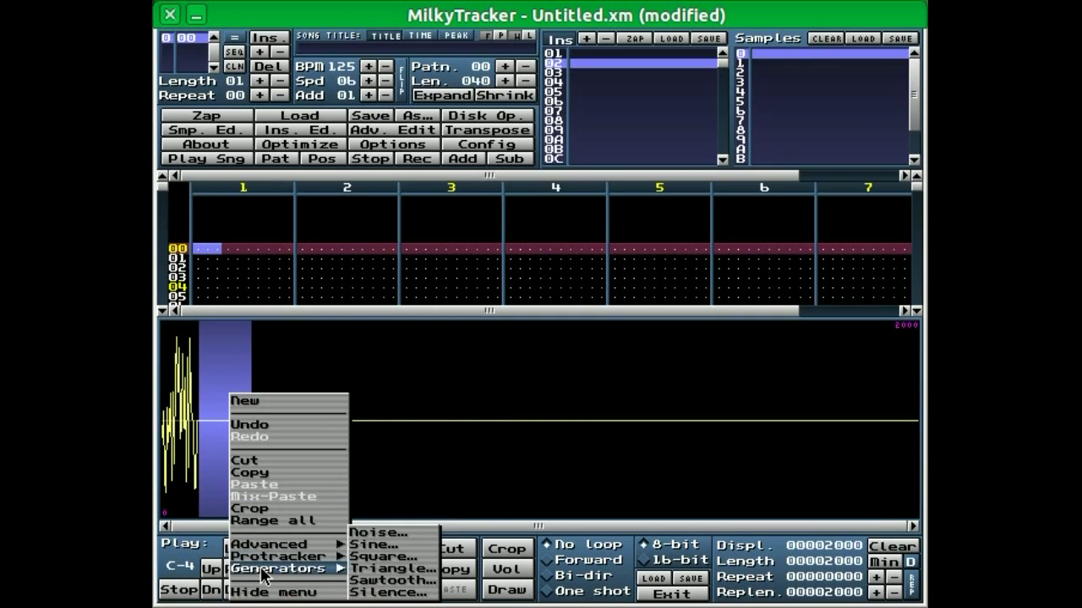
{"action": "left_click", "coordinate": [365, 545]}
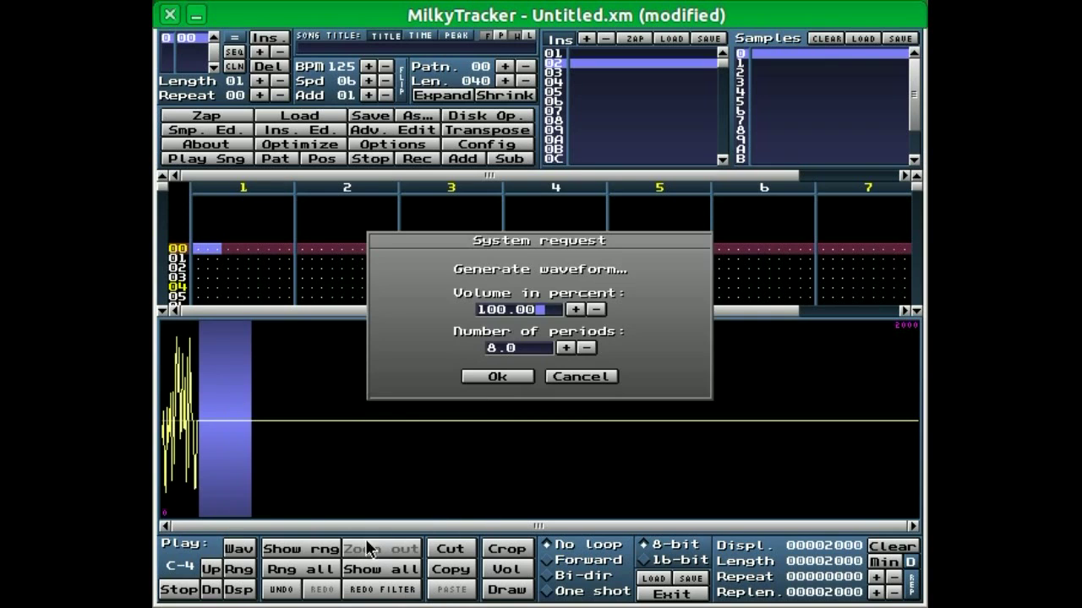
{"action": "left_click", "coordinate": [588, 349]}
{"action": "left_click", "coordinate": [588, 350]}
{"action": "left_click", "coordinate": [500, 377]}
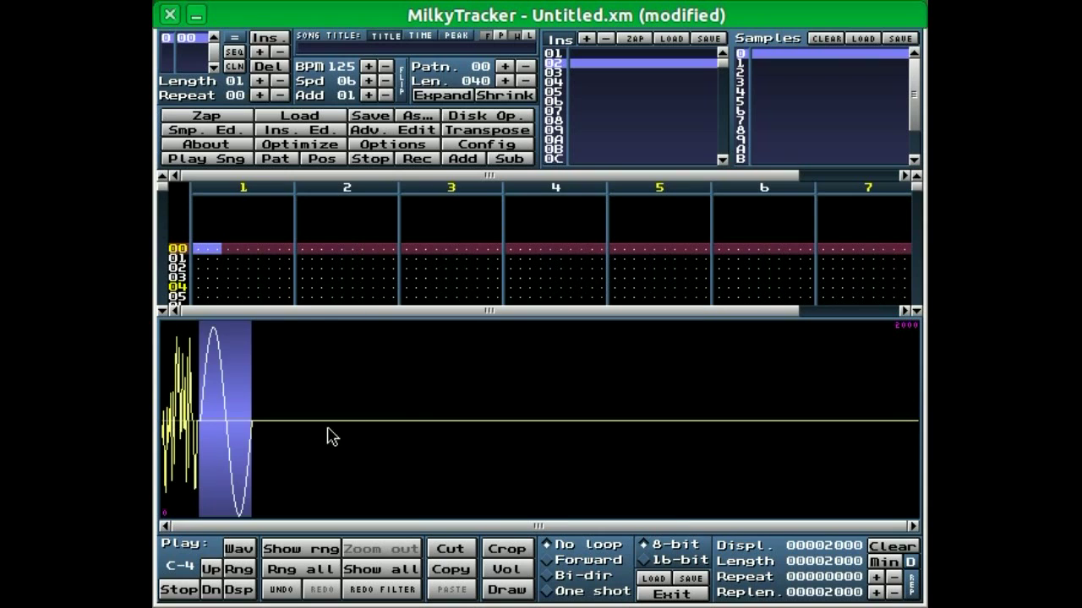
{"action": "left_click_drag", "start_coordinate": [258, 430], "coordinate": [334, 436]}
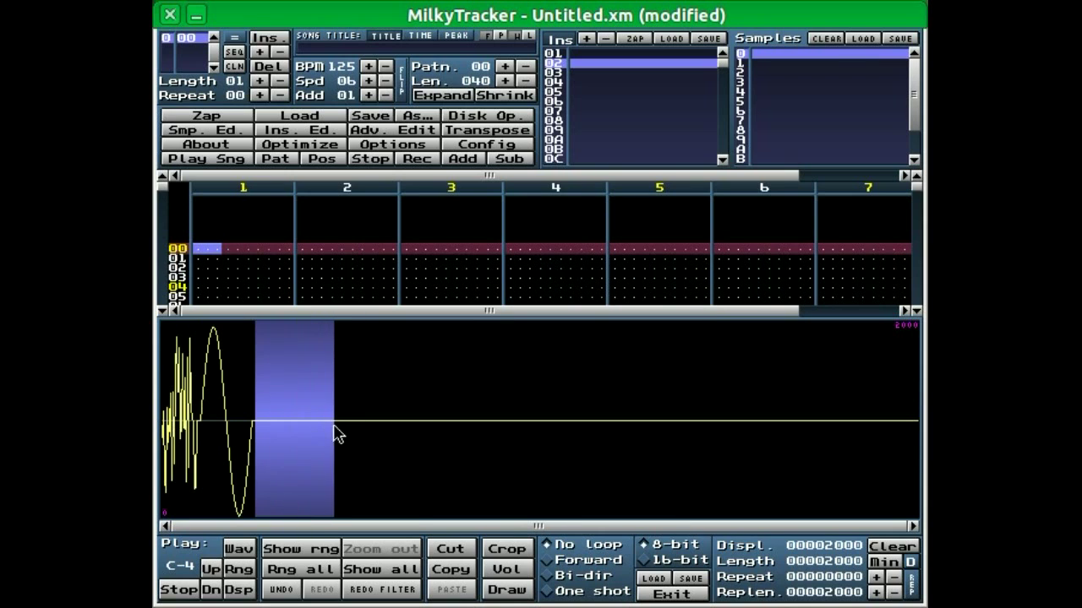
{"action": "right_click", "coordinate": [306, 416]}
{"action": "mouse_move", "coordinate": [355, 571]}
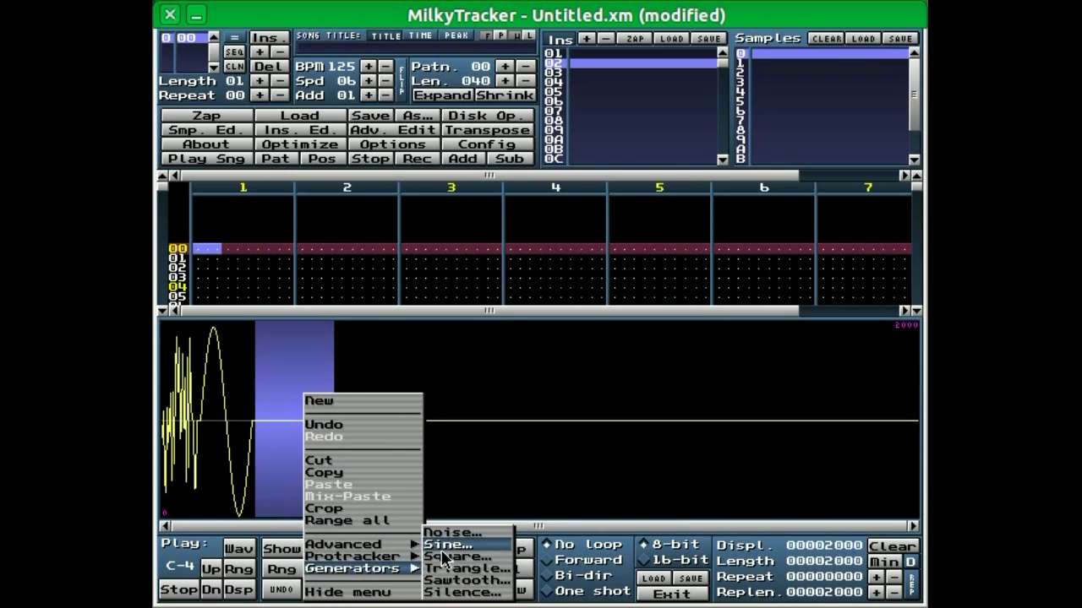
{"action": "left_click", "coordinate": [449, 545]}
{"action": "left_click", "coordinate": [494, 378]}
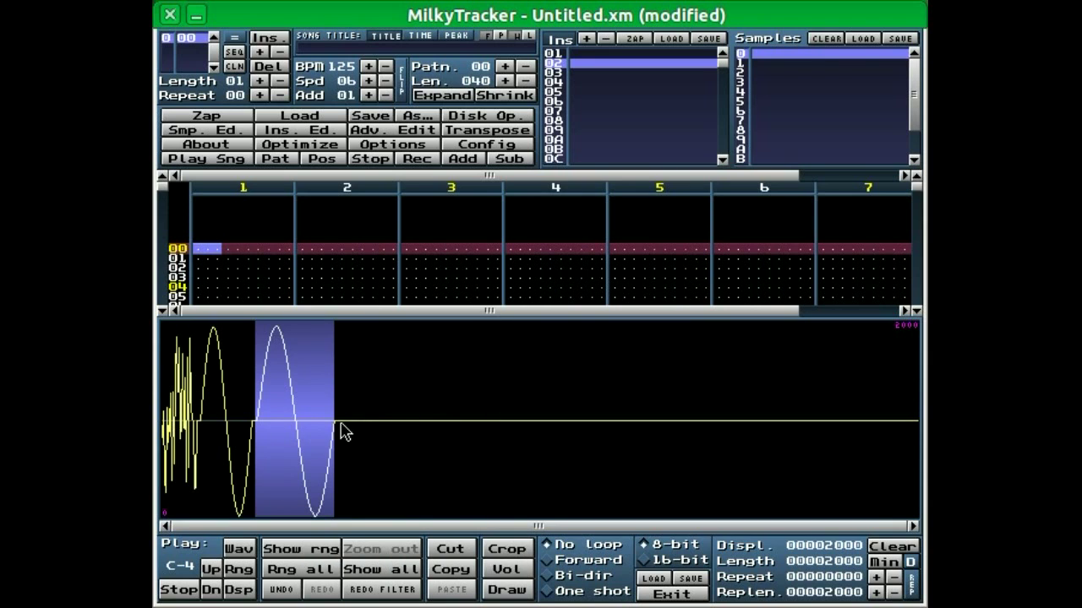
Append two more single sine periods, each over a longer stretch than the last.
{"action": "left_click_drag", "start_coordinate": [335, 433], "coordinate": [431, 436]}
{"action": "right_click", "coordinate": [409, 420]}
{"action": "mouse_move", "coordinate": [459, 570]}
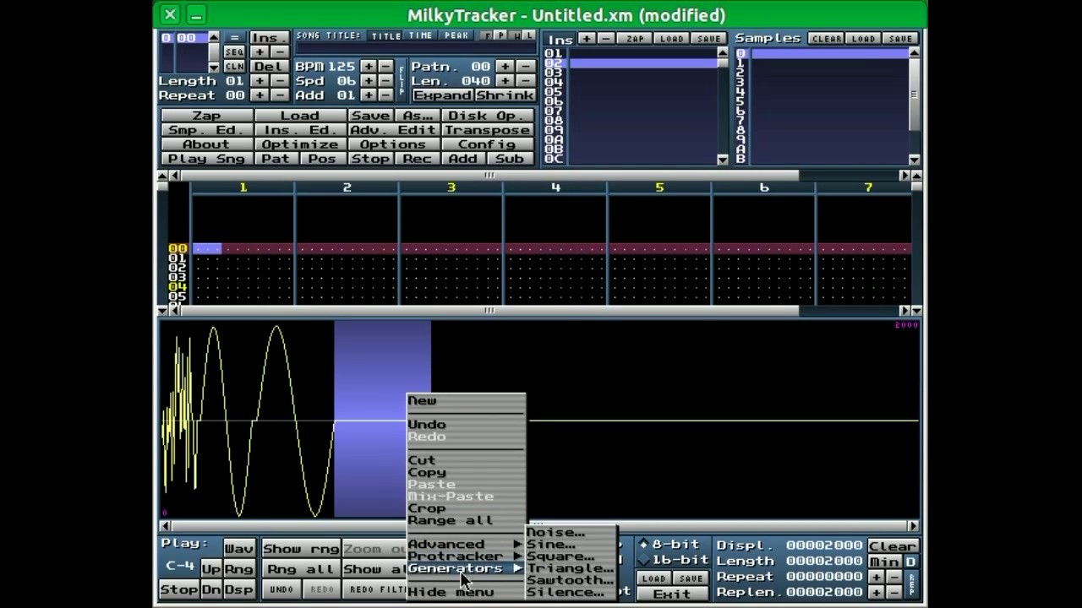
{"action": "left_click", "coordinate": [545, 547]}
{"action": "left_click", "coordinate": [496, 378]}
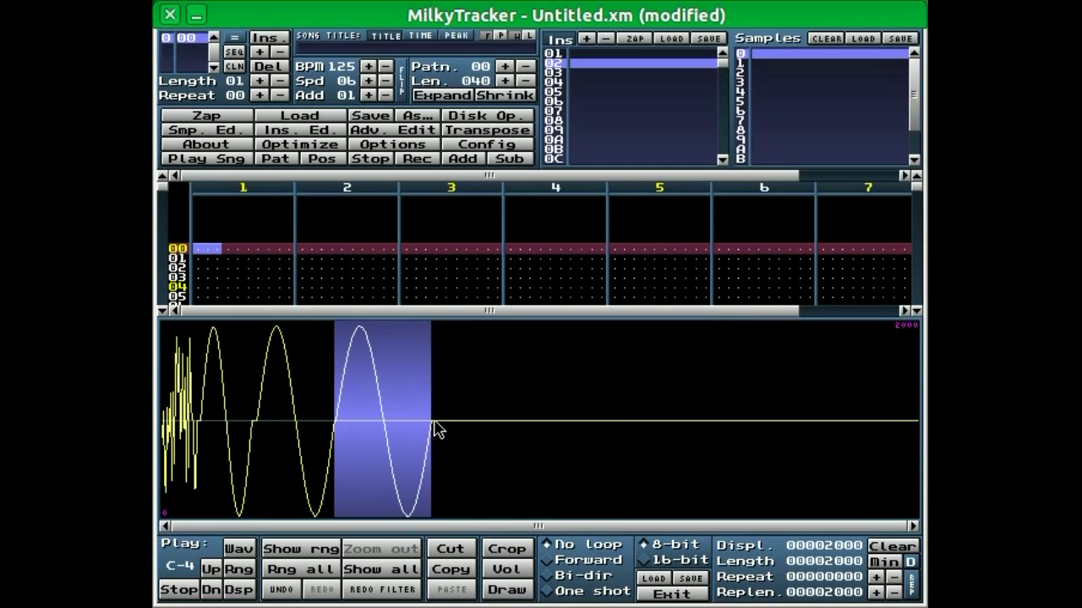
{"action": "left_click_drag", "start_coordinate": [433, 421], "coordinate": [547, 422]}
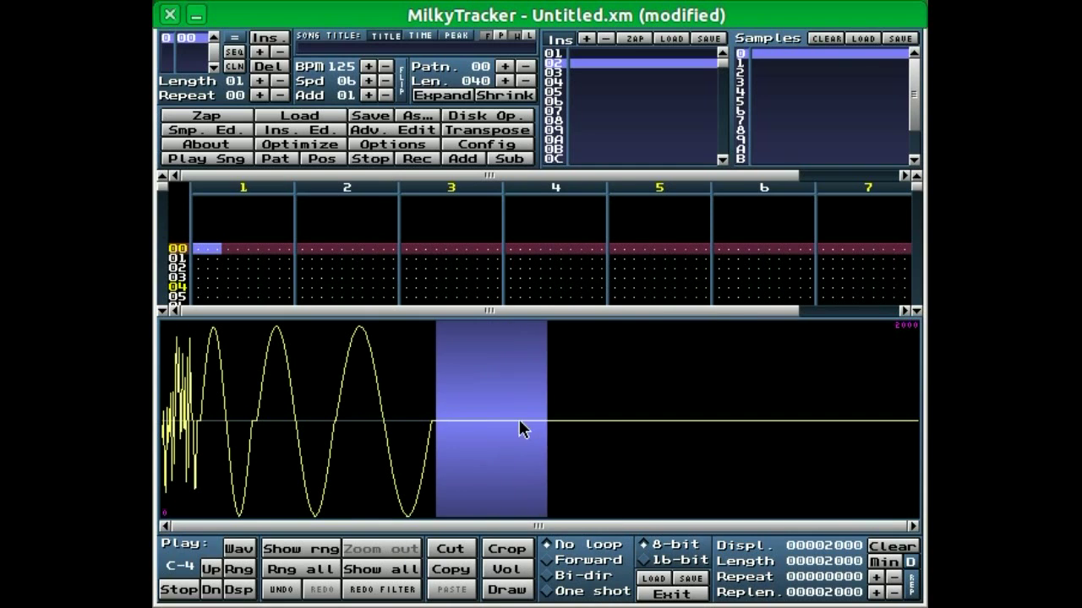
{"action": "right_click", "coordinate": [520, 427]}
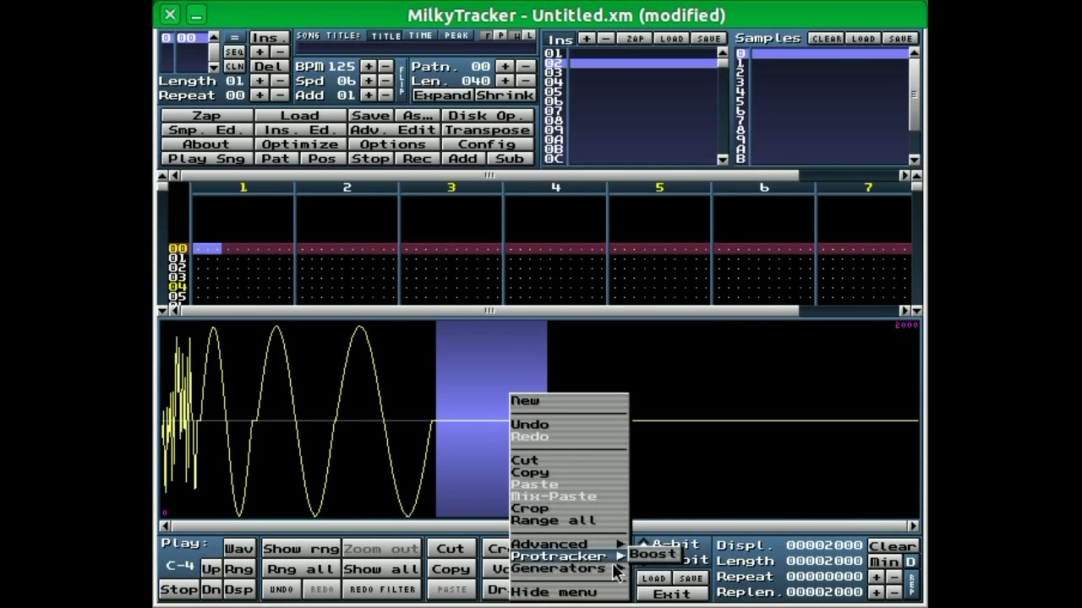
{"action": "mouse_move", "coordinate": [613, 572]}
{"action": "left_click", "coordinate": [656, 550]}
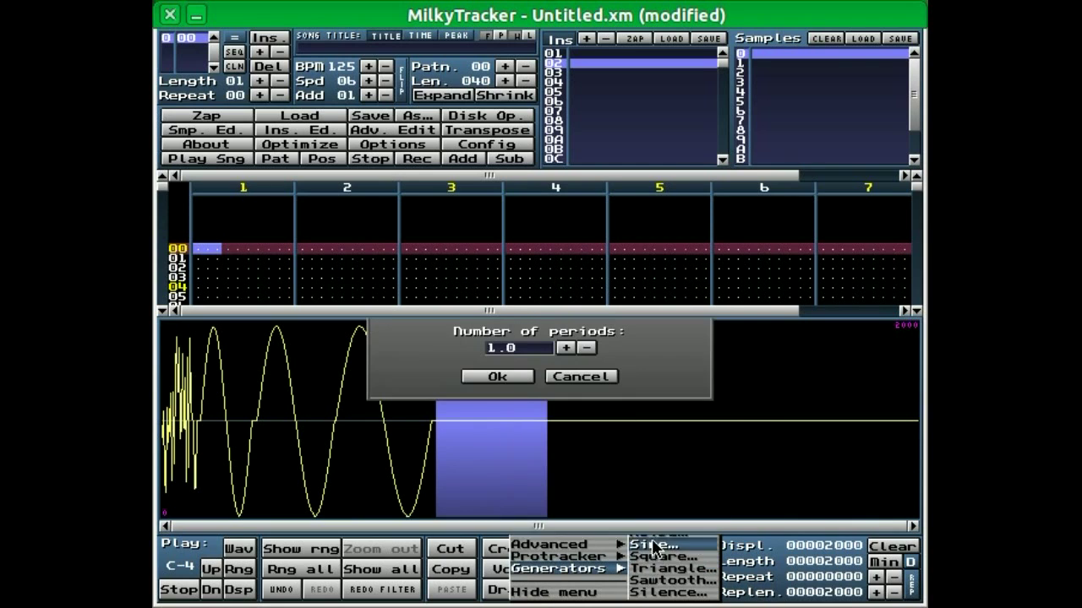
{"action": "left_click", "coordinate": [496, 377]}
Add another longer sine period, then mark the stretch to the sample end for a final sine.
{"action": "left_click_drag", "start_coordinate": [550, 429], "coordinate": [673, 442]}
{"action": "right_click", "coordinate": [639, 425]}
{"action": "mouse_move", "coordinate": [694, 564]}
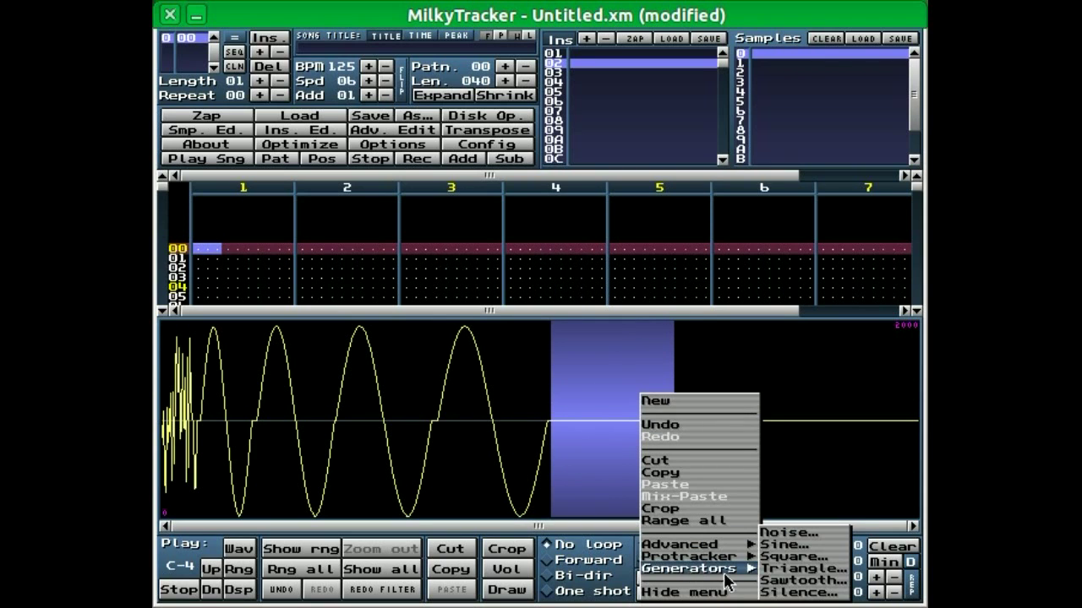
{"action": "left_click", "coordinate": [783, 549]}
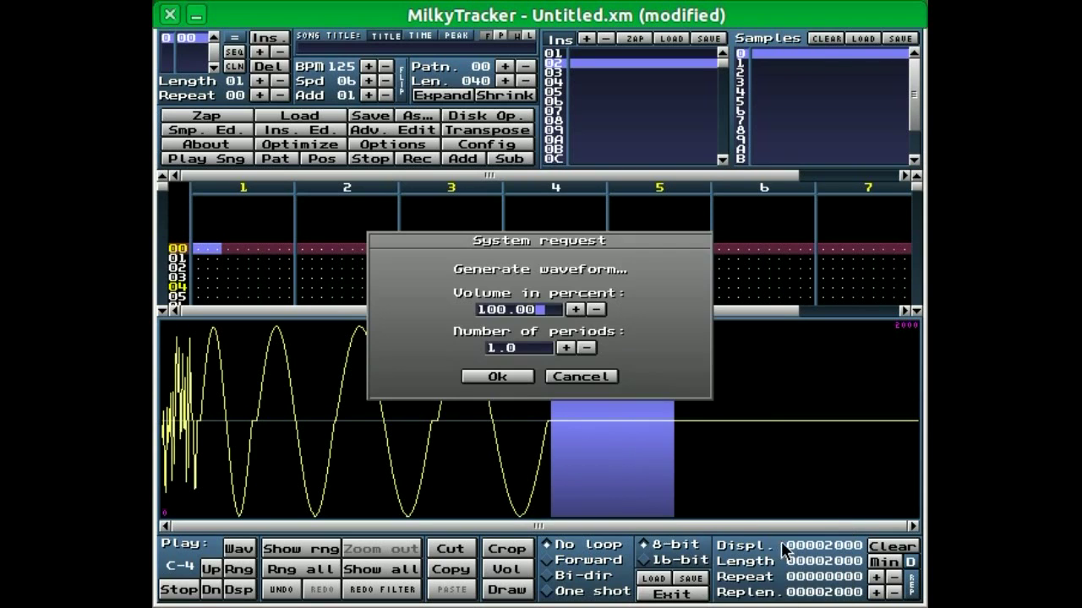
{"action": "left_click", "coordinate": [497, 377]}
{"action": "left_click_drag", "start_coordinate": [676, 426], "coordinate": [822, 432]}
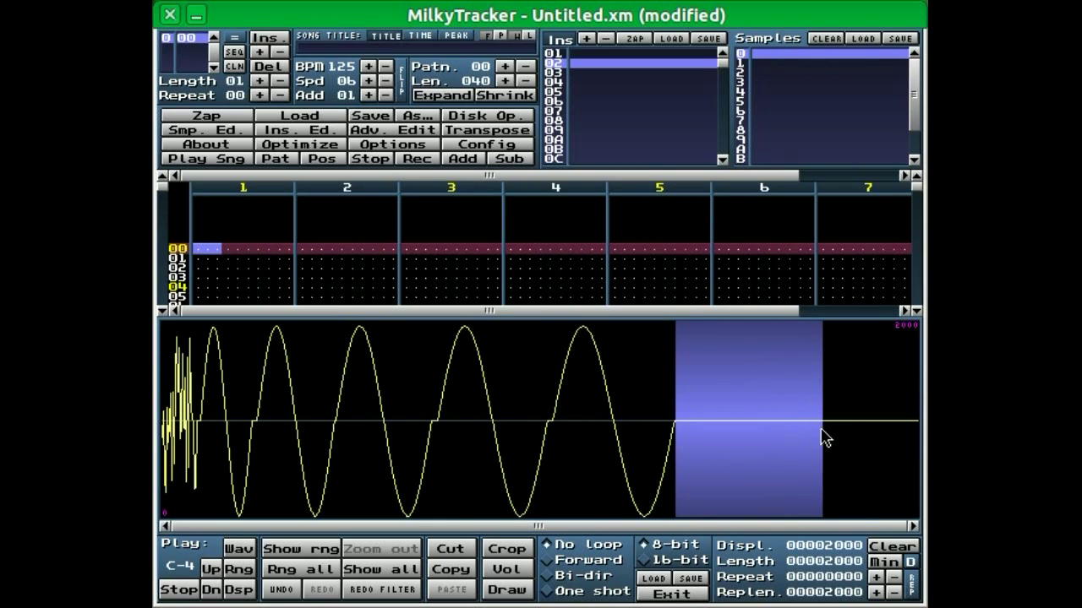
{"action": "right_click", "coordinate": [748, 433]}
{"action": "mouse_move", "coordinate": [770, 565]}
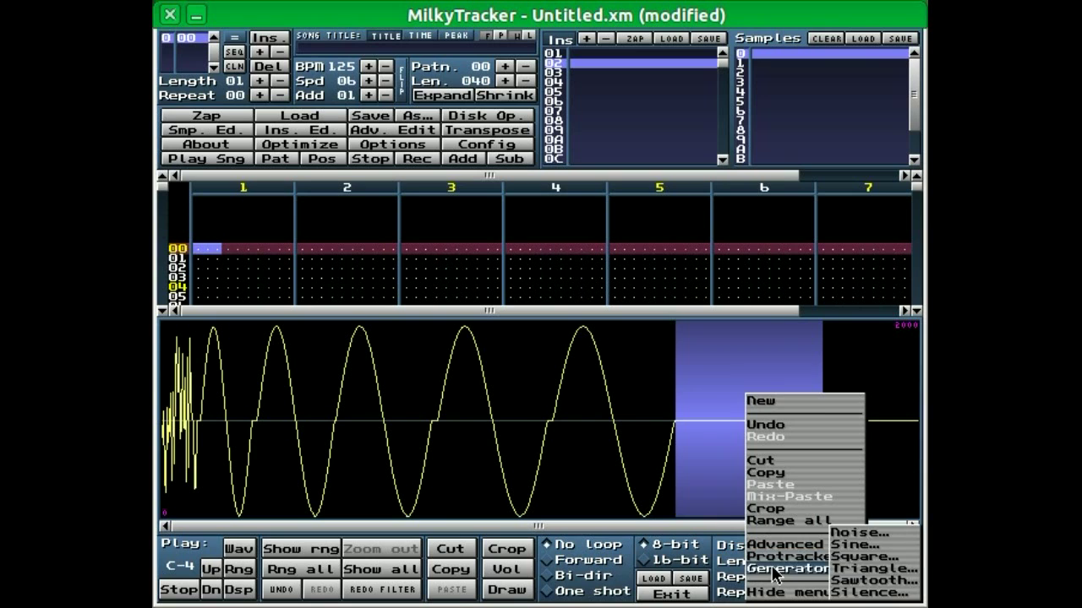
{"action": "left_click", "coordinate": [793, 355]}
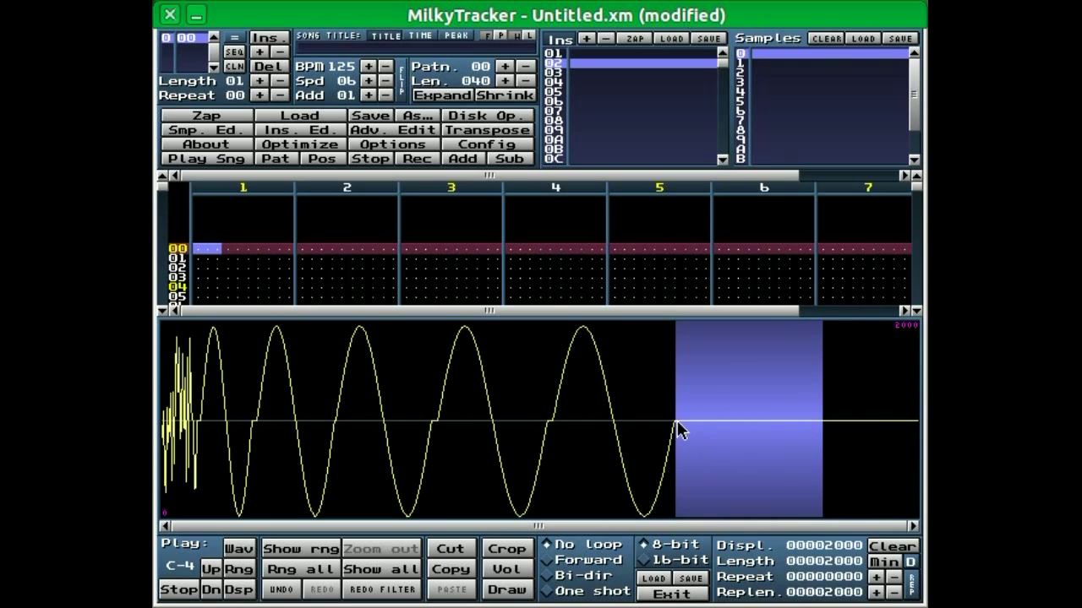
{"action": "left_click_drag", "start_coordinate": [679, 430], "coordinate": [919, 431]}
{"action": "right_click", "coordinate": [768, 414]}
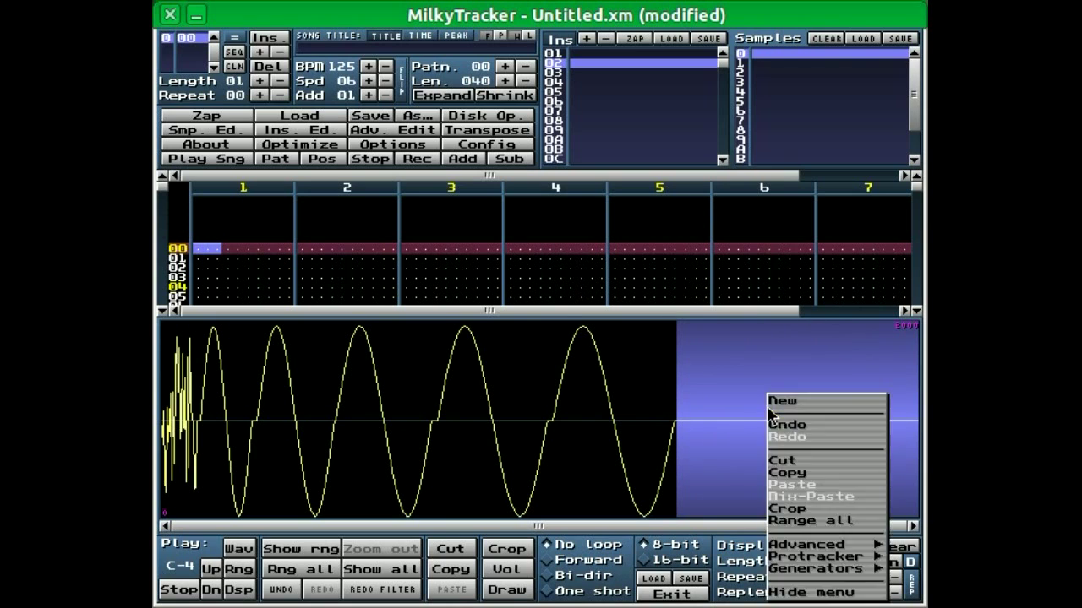
{"action": "mouse_move", "coordinate": [787, 568]}
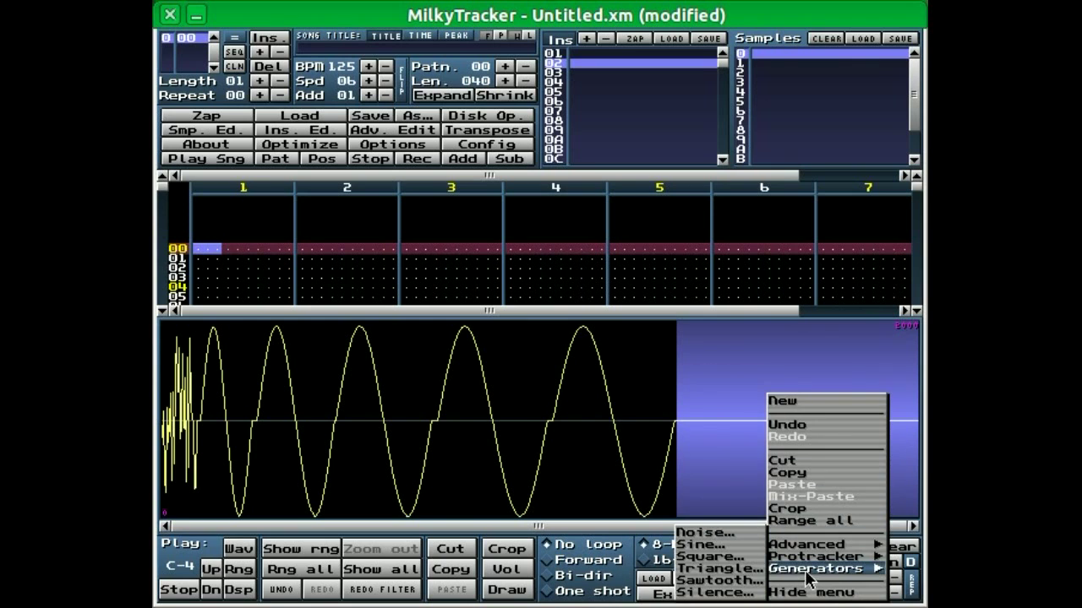
{"action": "left_click", "coordinate": [700, 545]}
Fill the tail with one long sine period and fade it from 100% to 0%.
{"action": "left_click", "coordinate": [504, 380]}
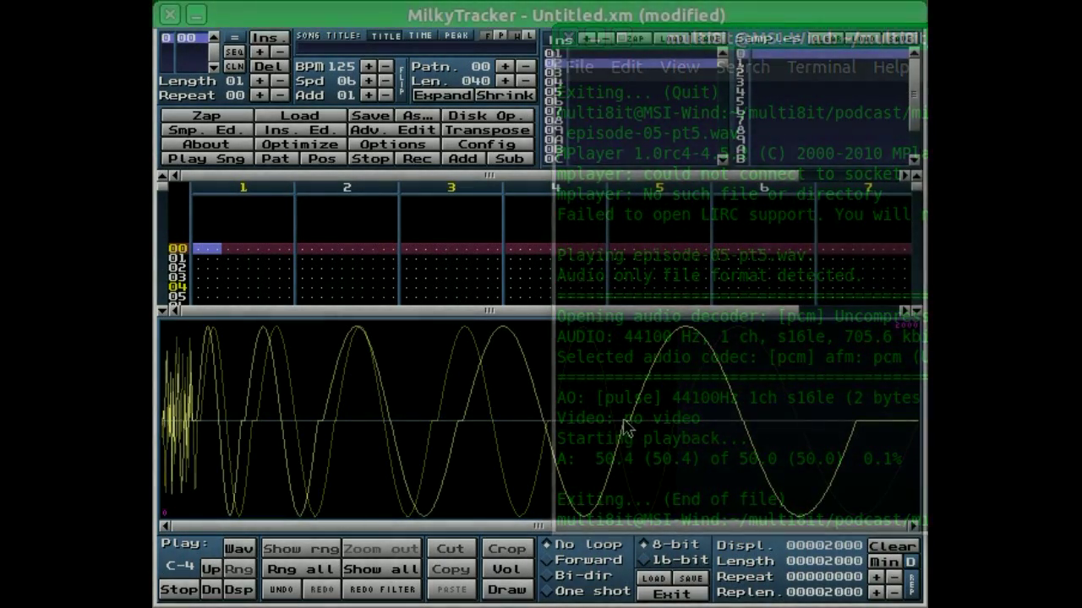
{"action": "left_click_drag", "start_coordinate": [566, 434], "coordinate": [826, 452]}
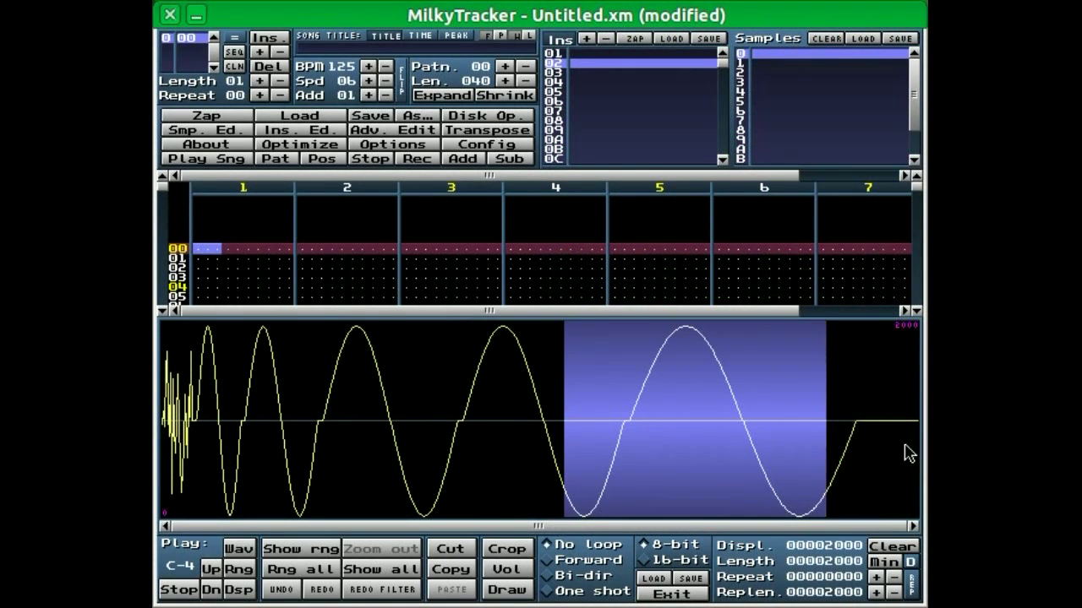
{"action": "left_click_drag", "start_coordinate": [907, 452], "coordinate": [921, 453]}
{"action": "right_click", "coordinate": [771, 394]}
{"action": "mouse_move", "coordinate": [788, 544]}
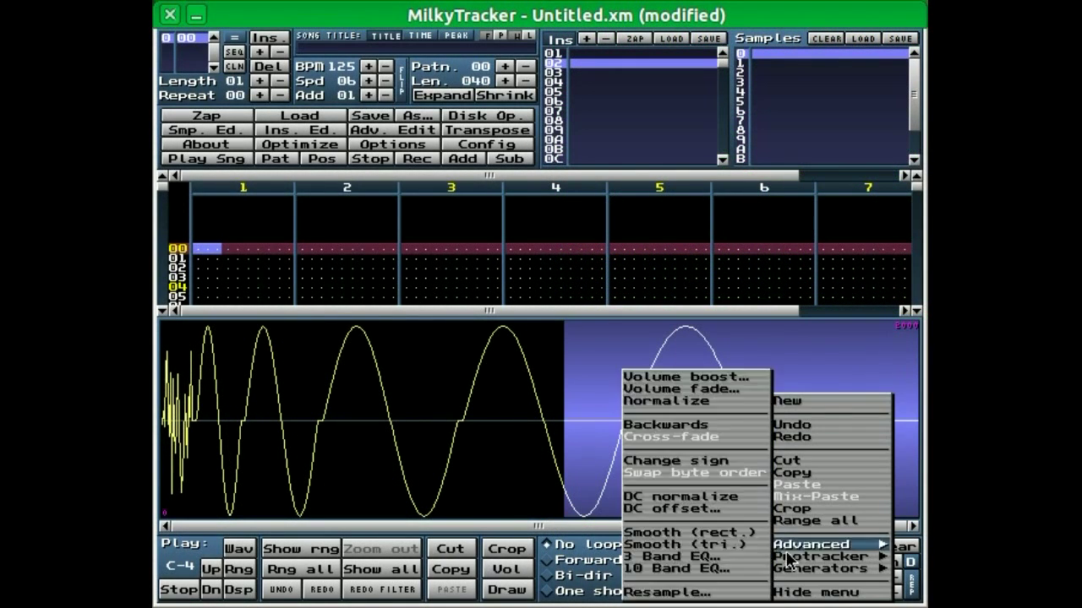
{"action": "left_click", "coordinate": [672, 389]}
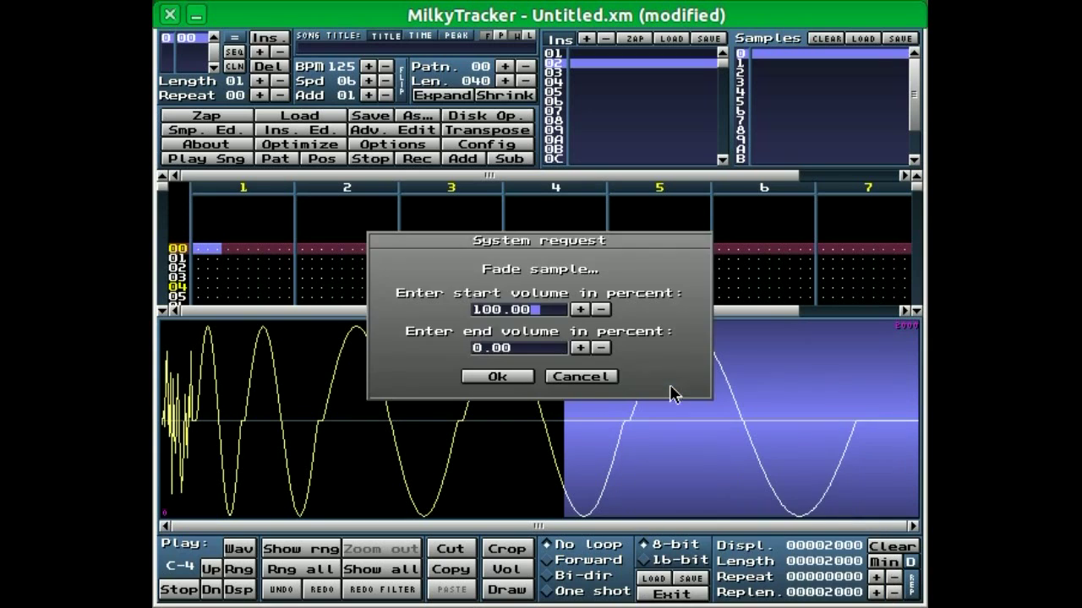
{"action": "left_click", "coordinate": [500, 386]}
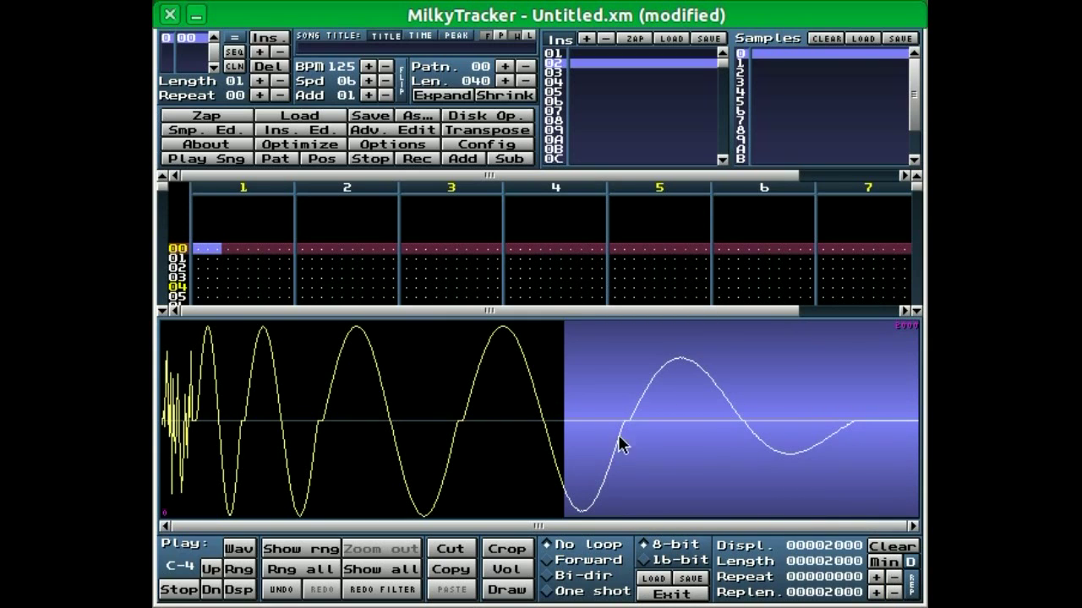
Switch to instrument 03 and create a new 2000-sample sample.
{"action": "left_click", "coordinate": [575, 74]}
{"action": "right_click", "coordinate": [347, 390]}
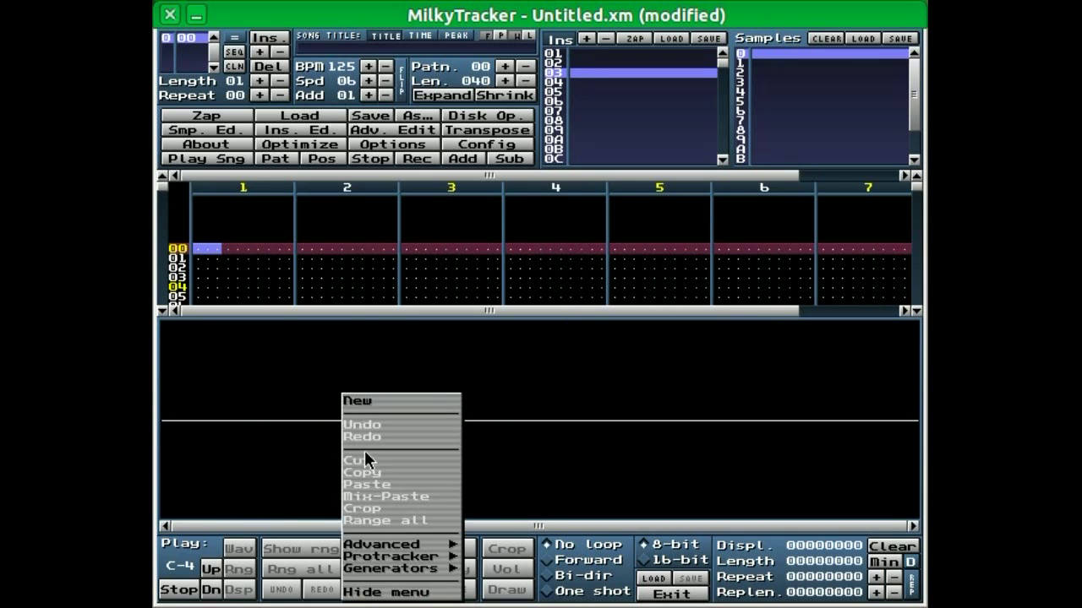
{"action": "left_click", "coordinate": [370, 401]}
{"action": "left_click", "coordinate": [495, 358]}
Fill the whole sample with white noise and select its second half.
{"action": "right_click", "coordinate": [333, 380]}
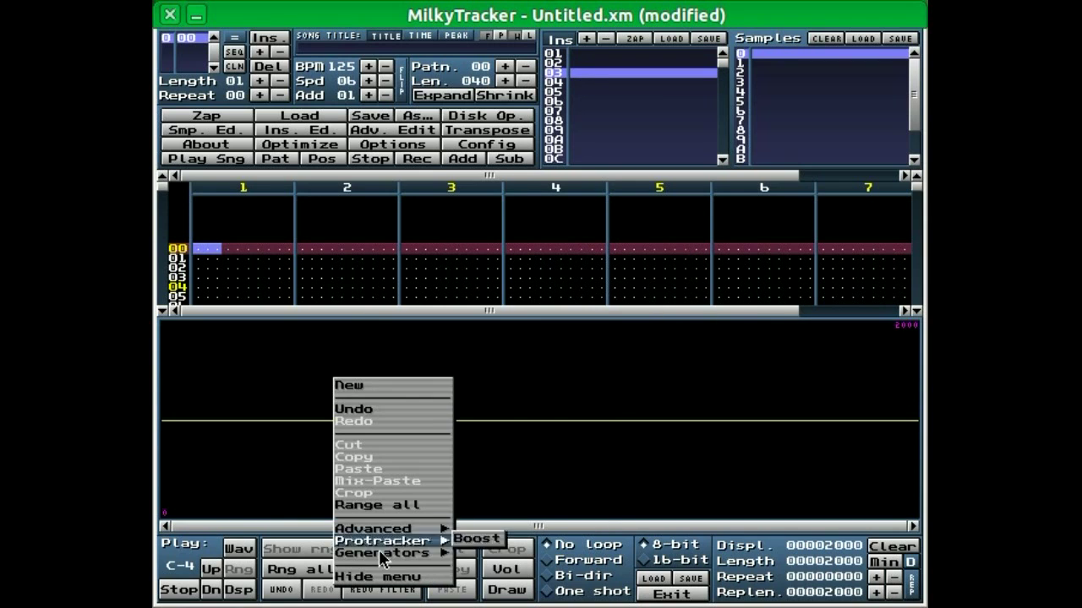
{"action": "mouse_move", "coordinate": [391, 561]}
{"action": "left_click", "coordinate": [486, 539]}
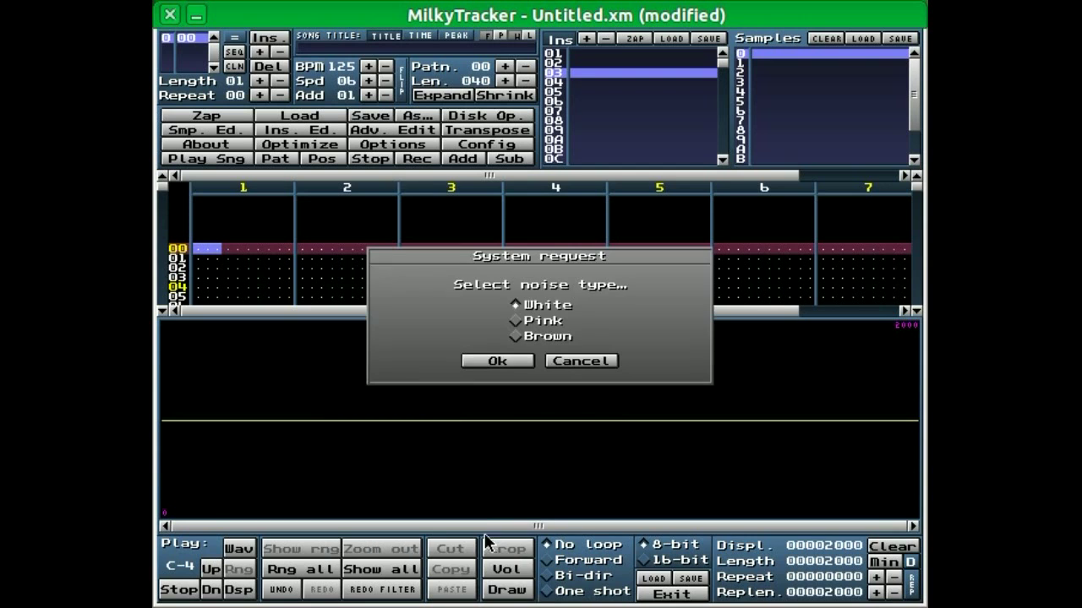
{"action": "left_click", "coordinate": [496, 364]}
{"action": "left_click_drag", "start_coordinate": [521, 423], "coordinate": [920, 414]}
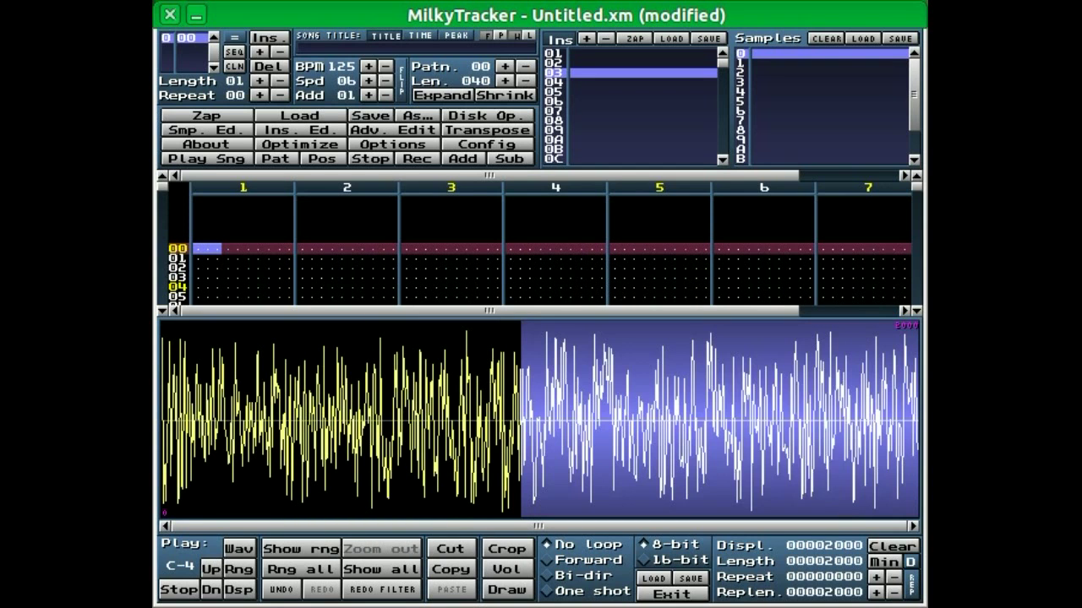
{"action": "right_click", "coordinate": [724, 394]}
{"action": "mouse_move", "coordinate": [762, 544]}
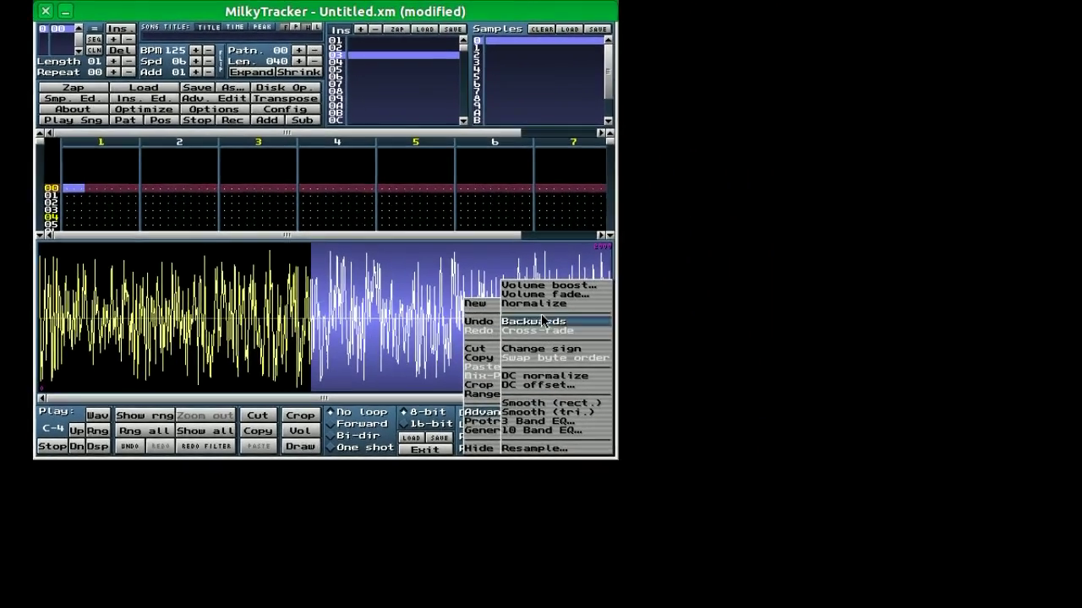